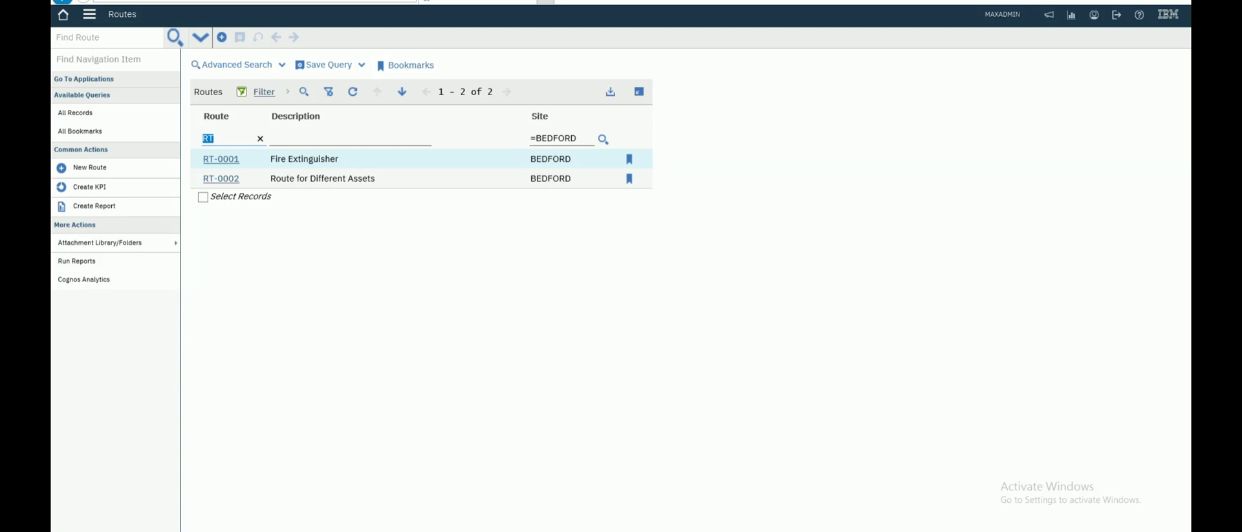
click(218, 139)
click(90, 15)
mouse_move(132, 235)
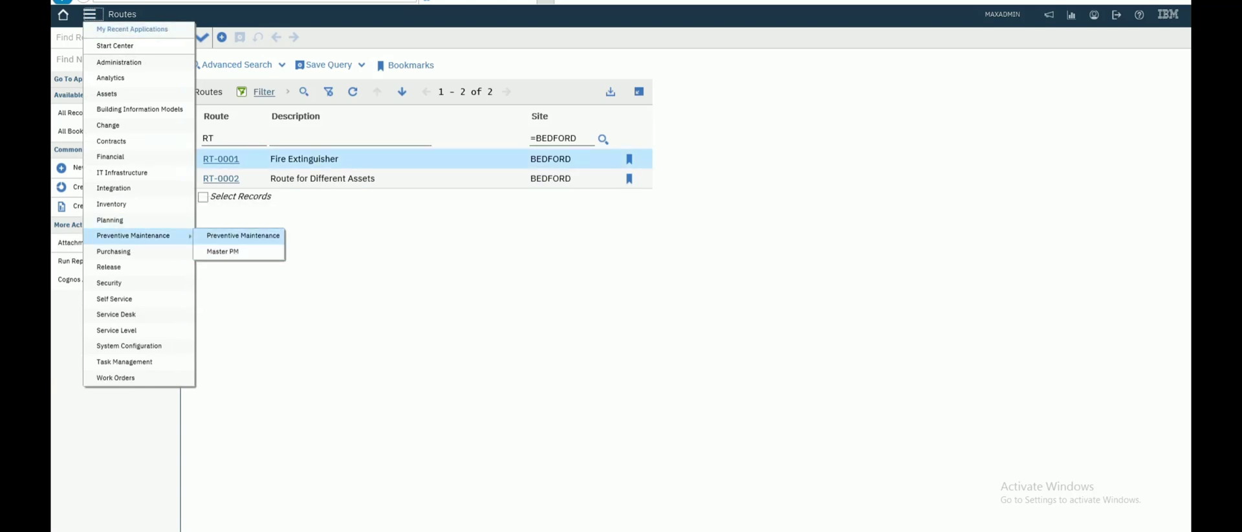
click(243, 235)
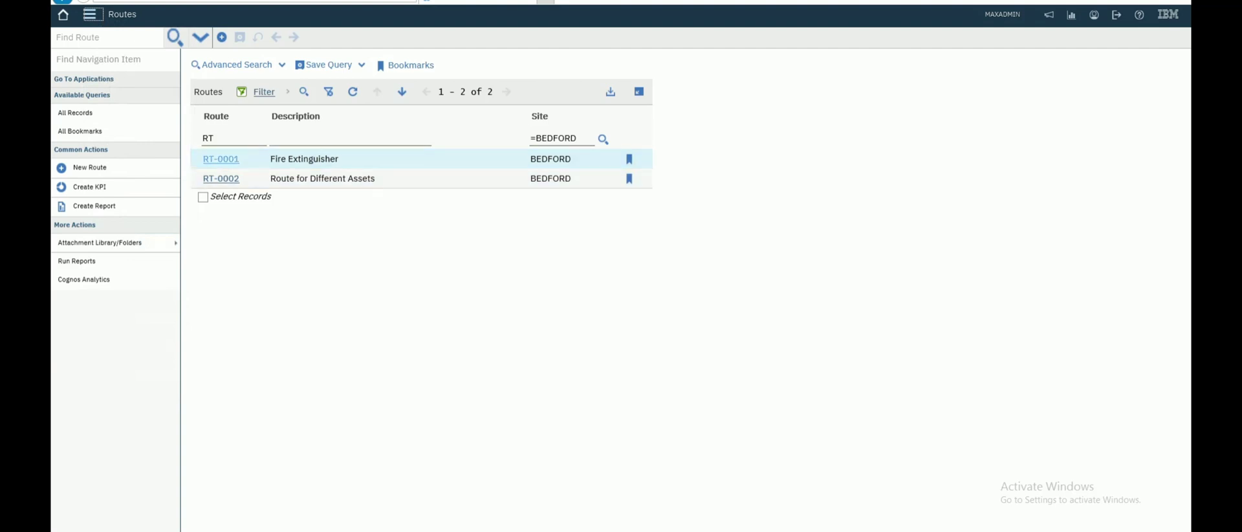
- Open the Fire Extinguisher route RT-0001 and copy its route number
right_click(236, 161)
click(224, 159)
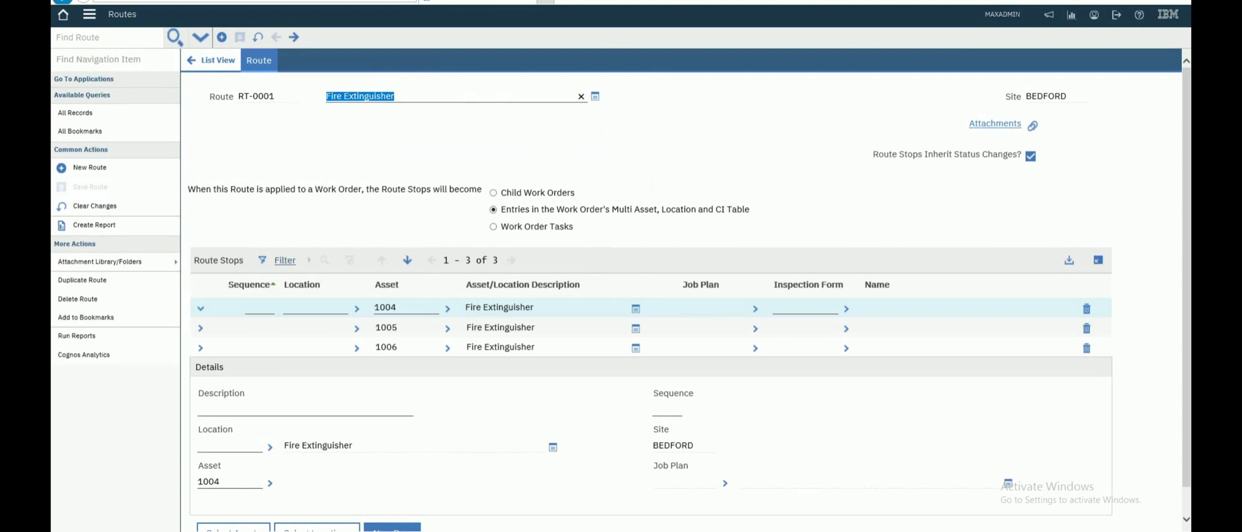
click(256, 96)
key(ctrl+c)
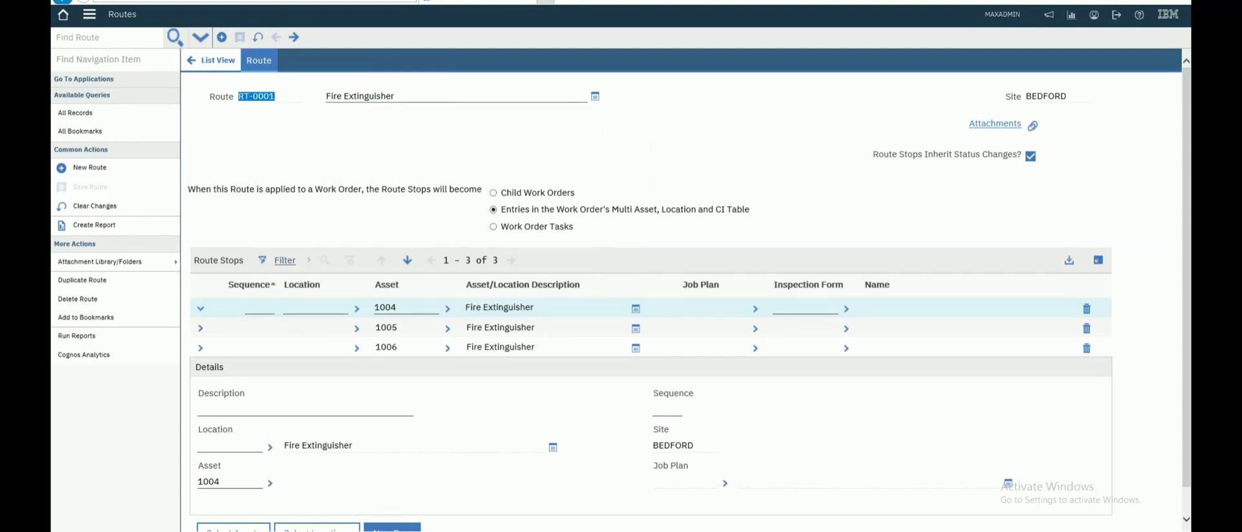
- Switch to the Preventive Maintenance application and create a new PM record
click(89, 14)
mouse_move(133, 234)
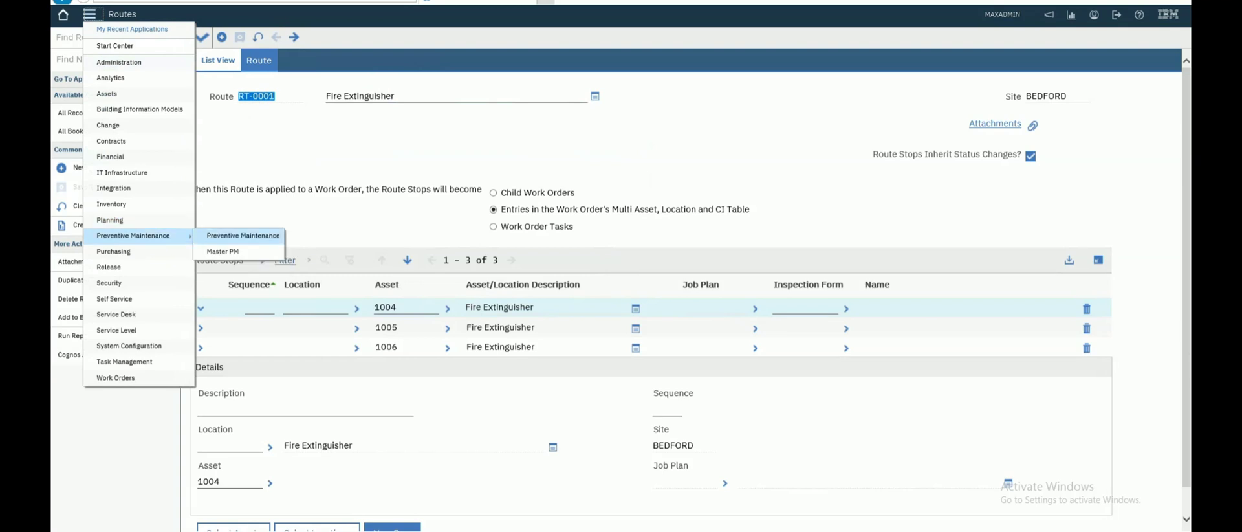
click(243, 235)
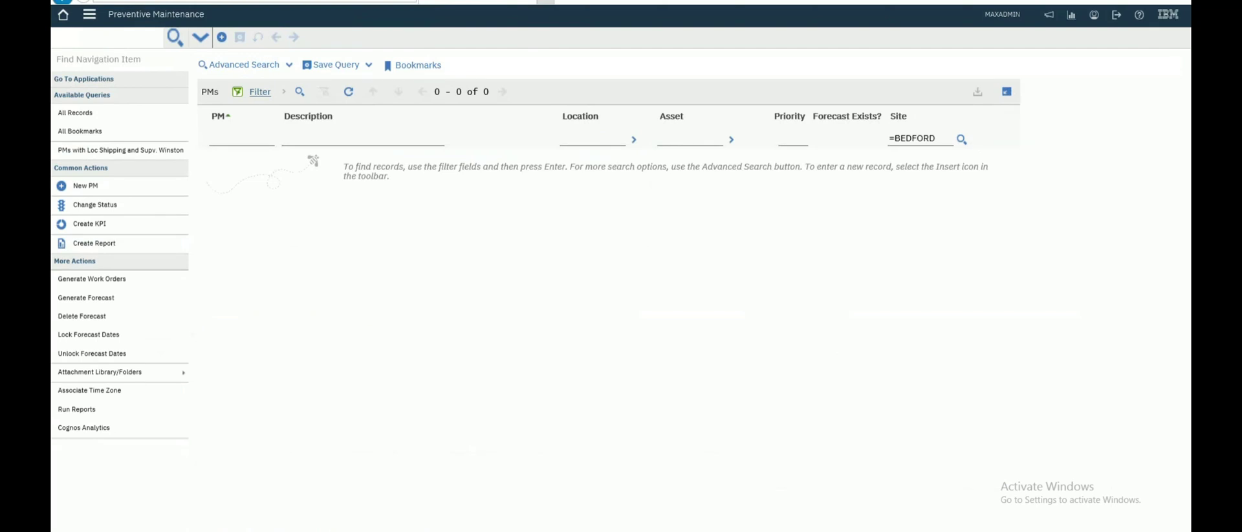
click(85, 186)
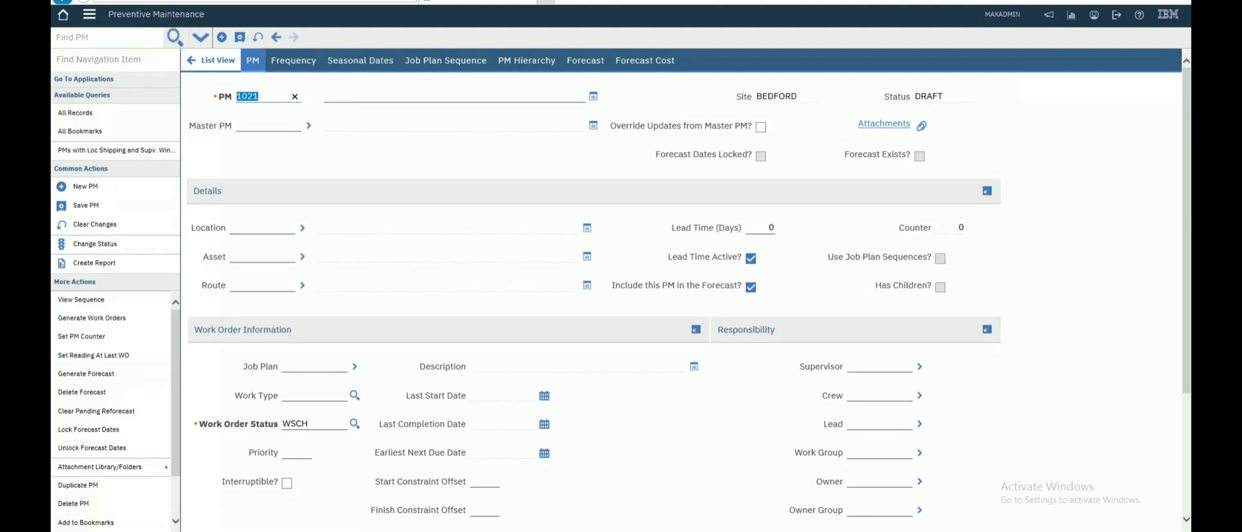
- Assign the copied route RT-0001 to the new PM record
click(262, 256)
click(261, 285)
key(ctrl+v)
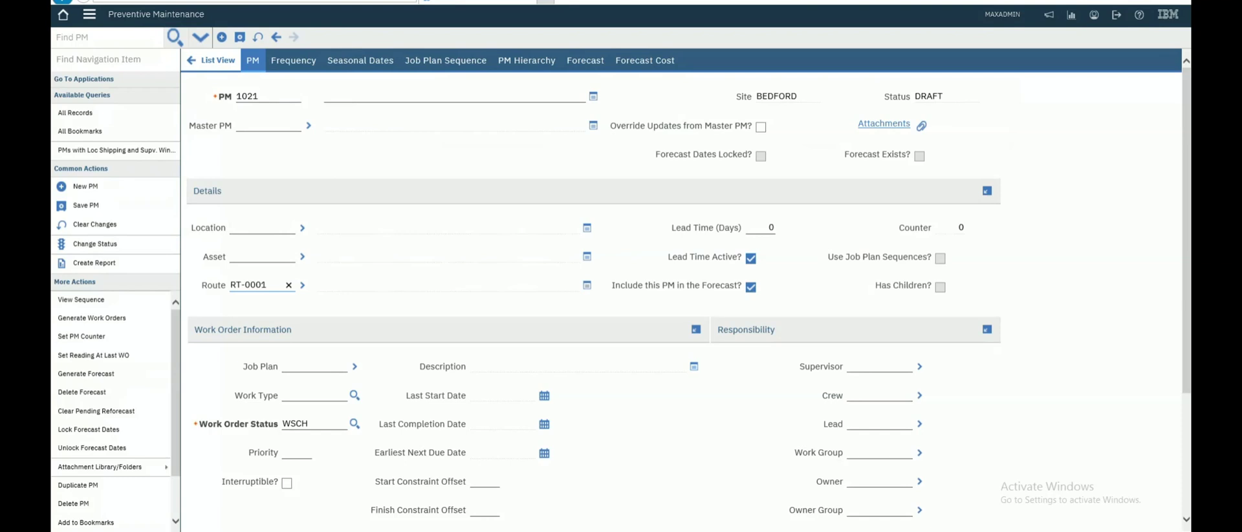
key(Tab)
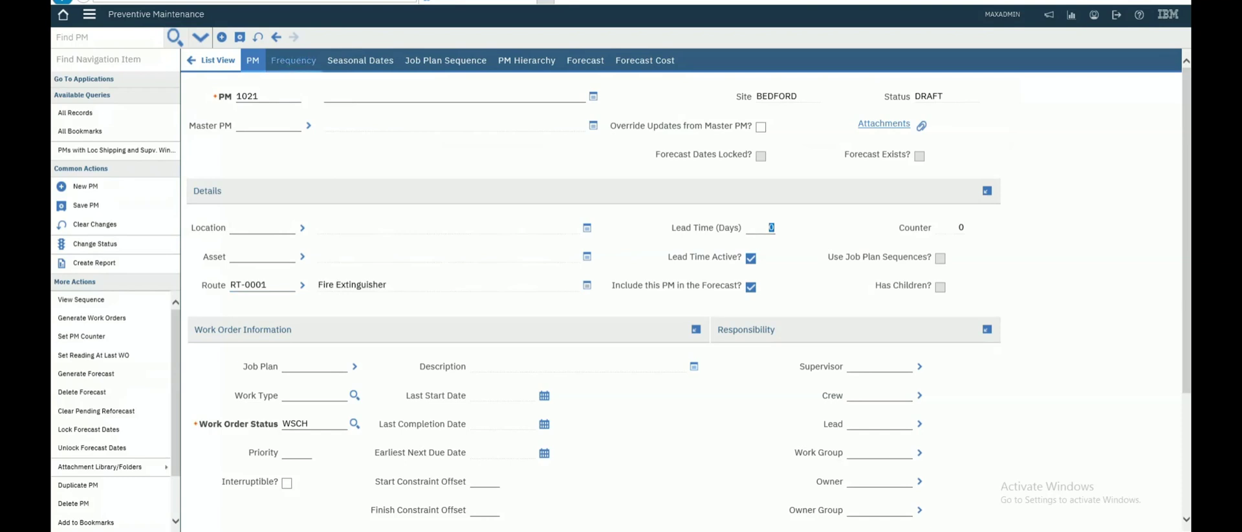
- Enter "Preventive Maintencnace for Fire Extinguisher" as the PM description, reusing the copied route description, and save the record
click(343, 96)
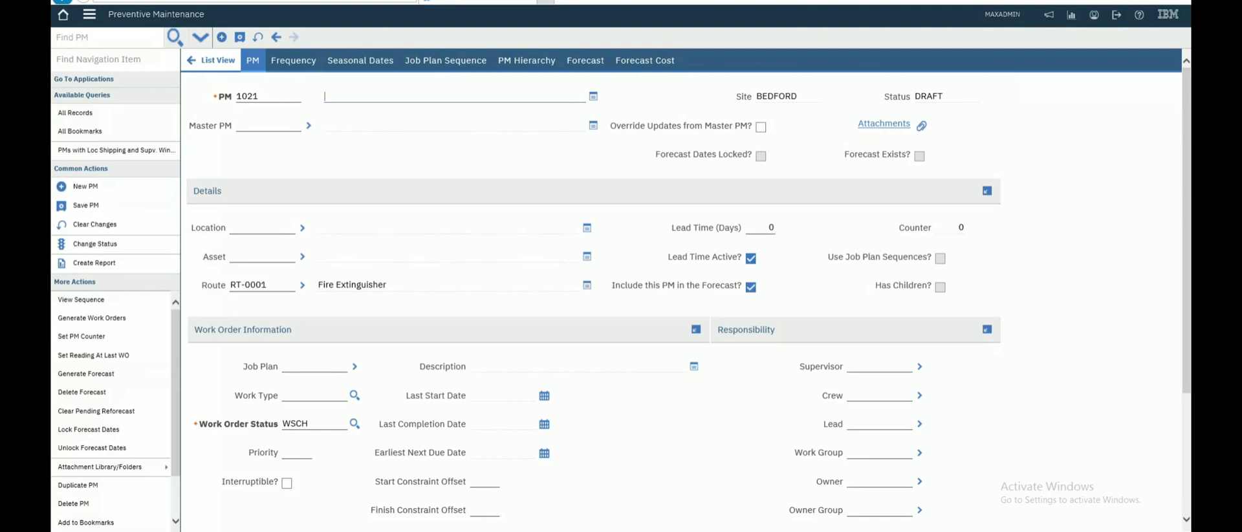
text(Preventive Maintencnace for)
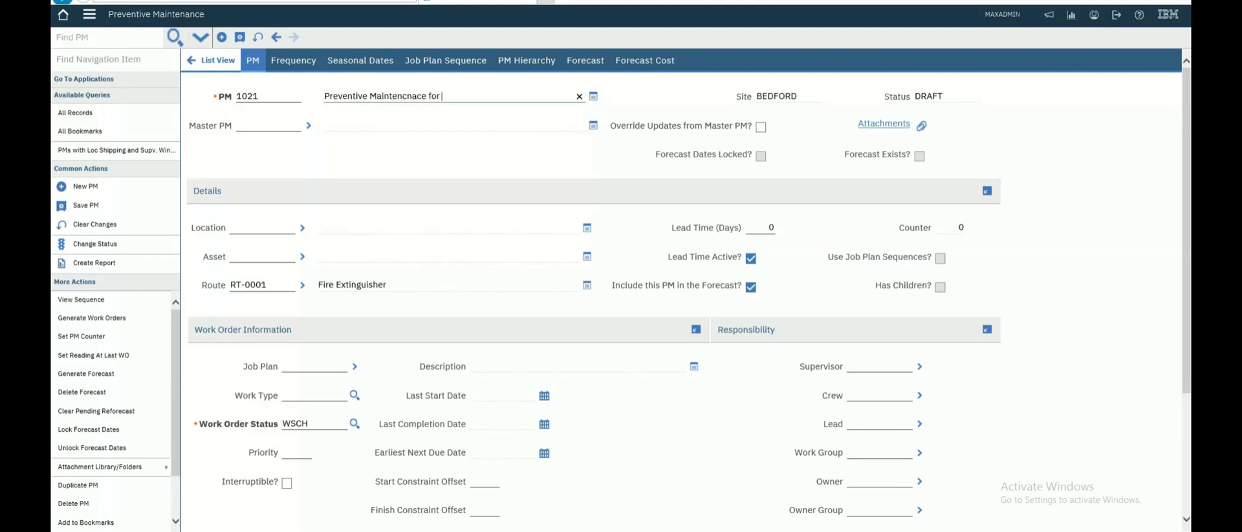
click(353, 284)
key(ctrl+c)
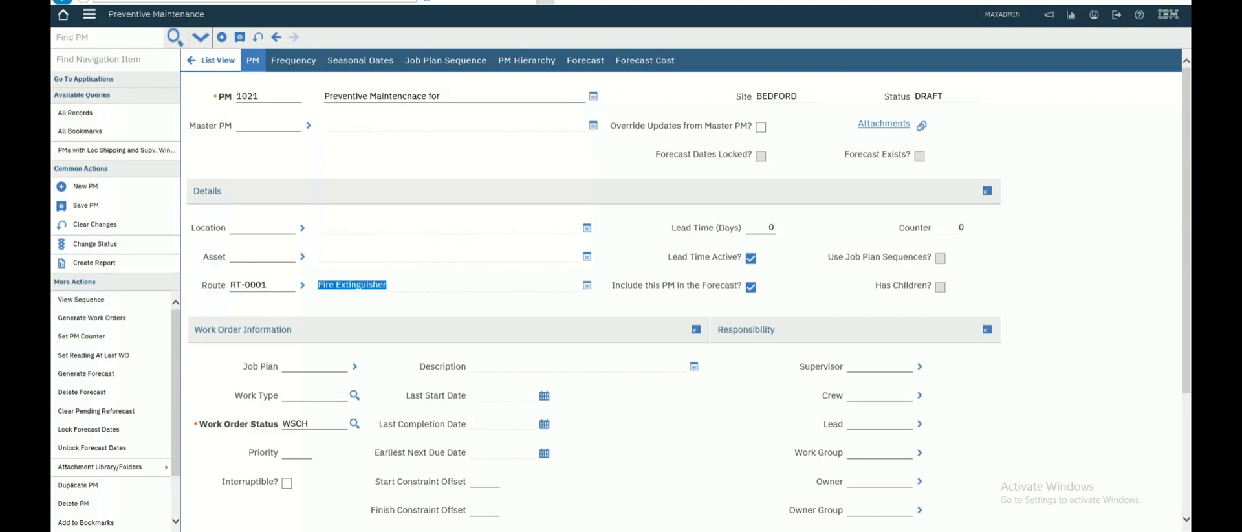
click(445, 96)
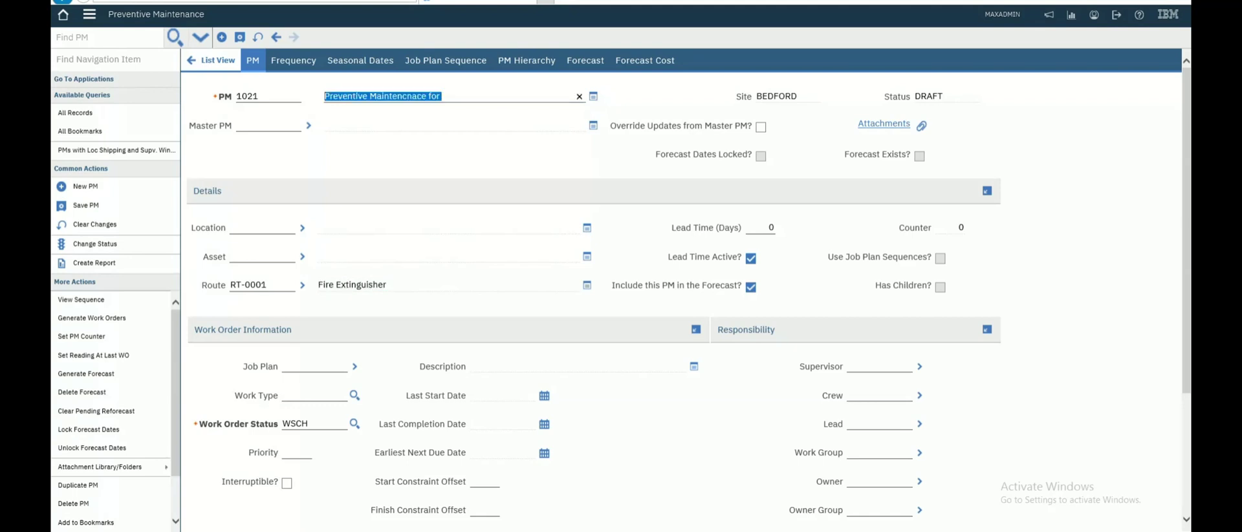
click(444, 97)
key(ctrl+v)
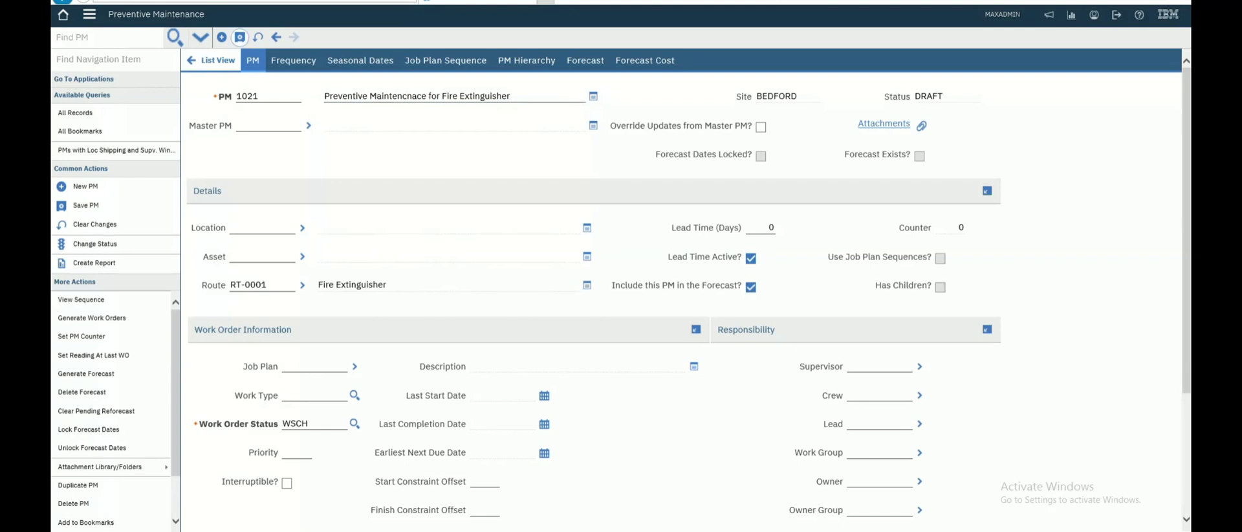
click(240, 37)
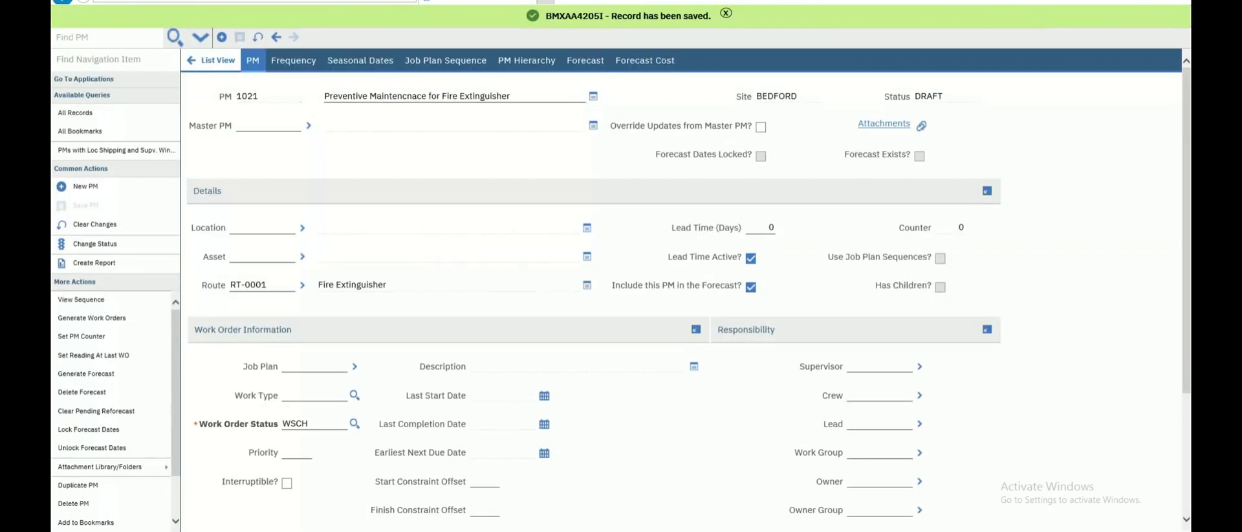
key(ctrl+a)
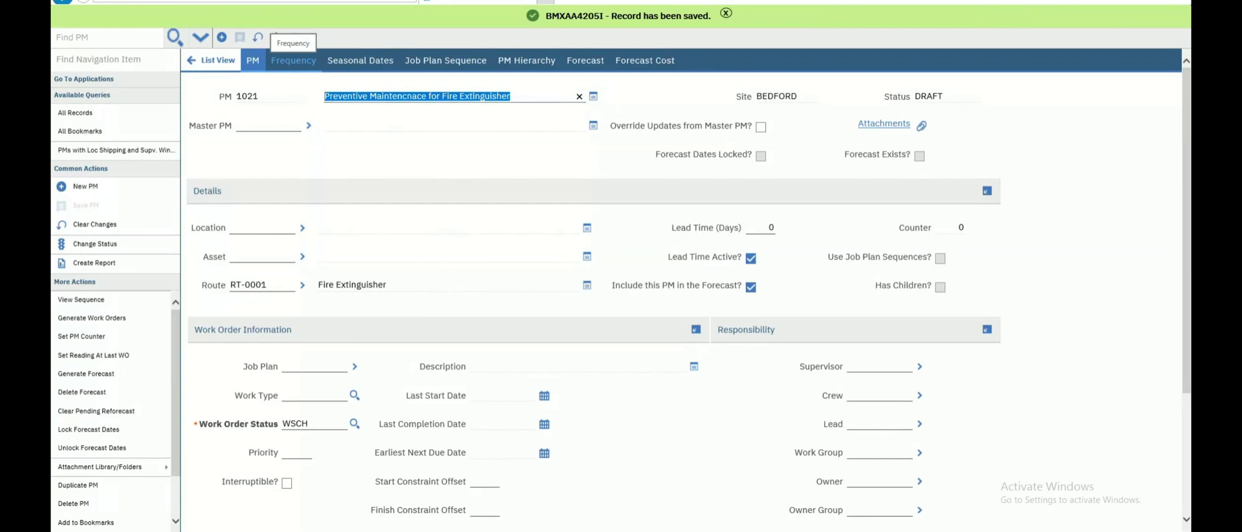
- Find the job plans with "fir" in the description and assign Fire Extinguisher Inspection (INS1002) to the PM
click(313, 367)
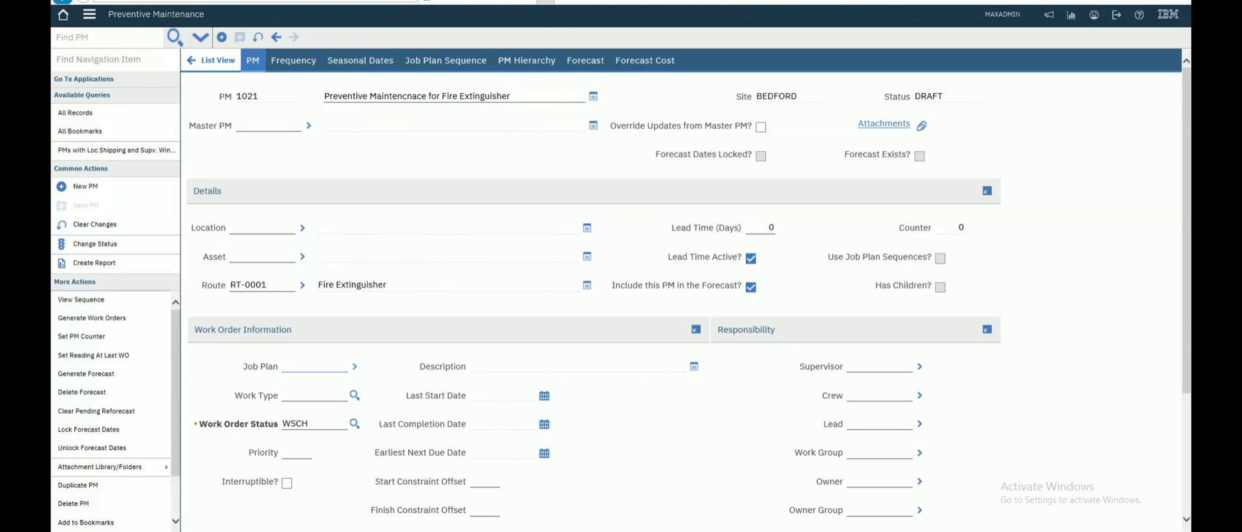
click(355, 367)
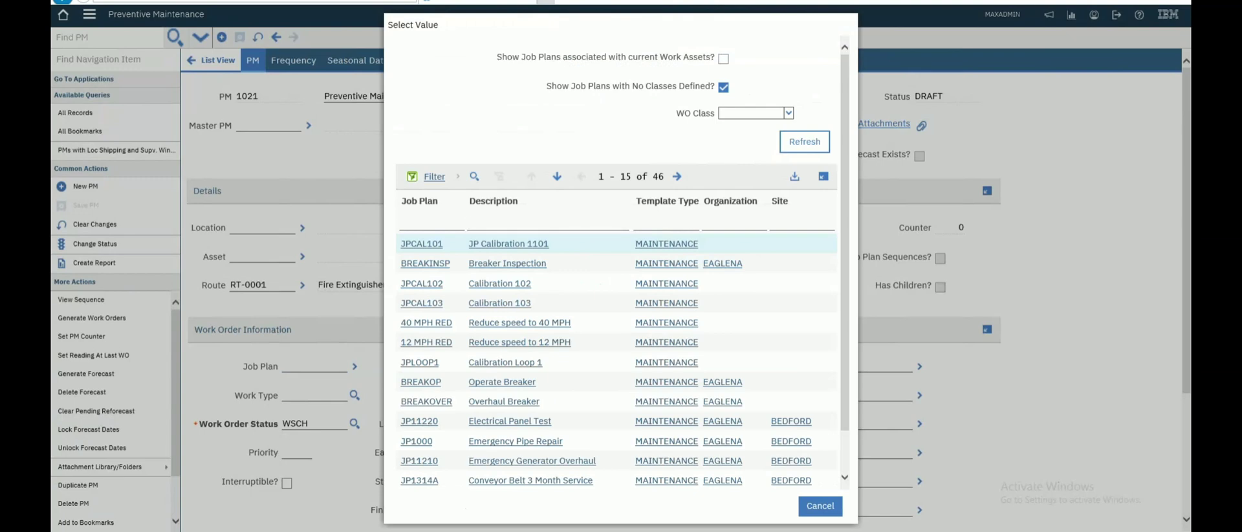
text(fore)
key(Return)
text(fi)
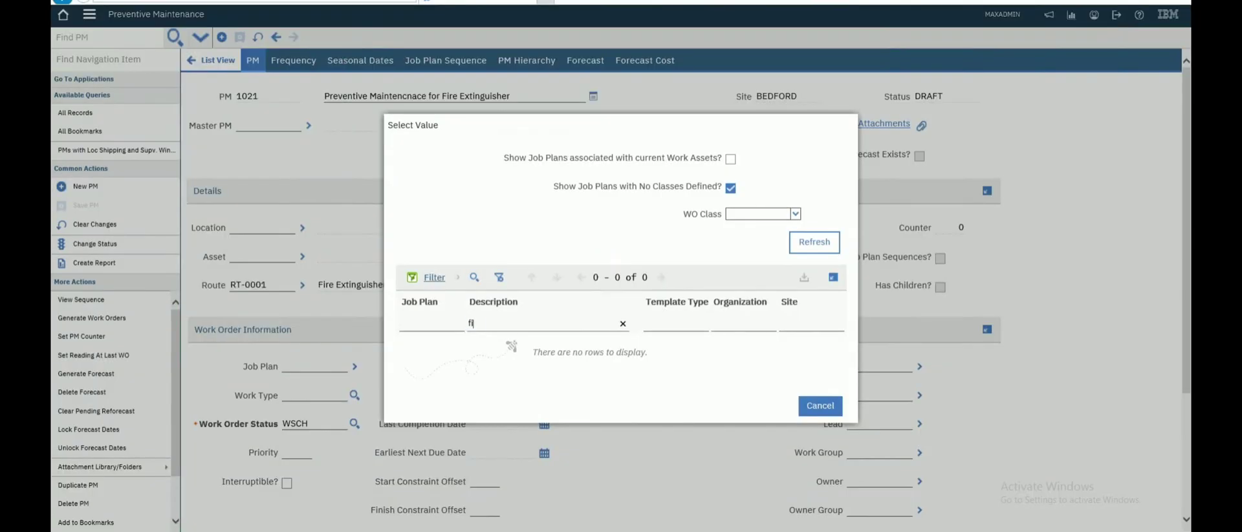
text(r)
key(Return)
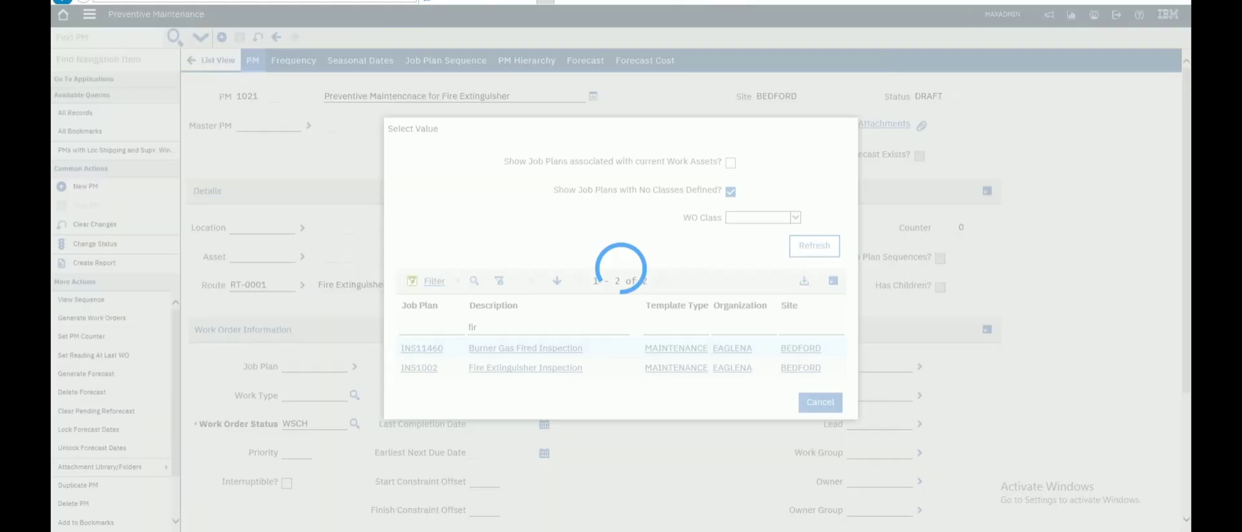
click(525, 367)
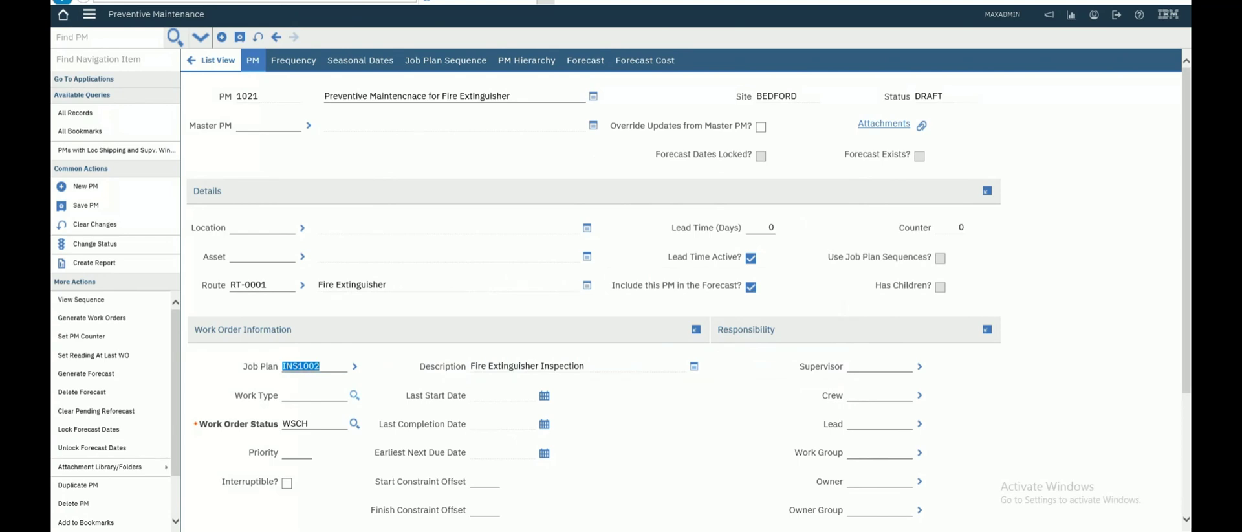
- Set the work type to PM, saving the record, and set the work order priority to 1
click(355, 395)
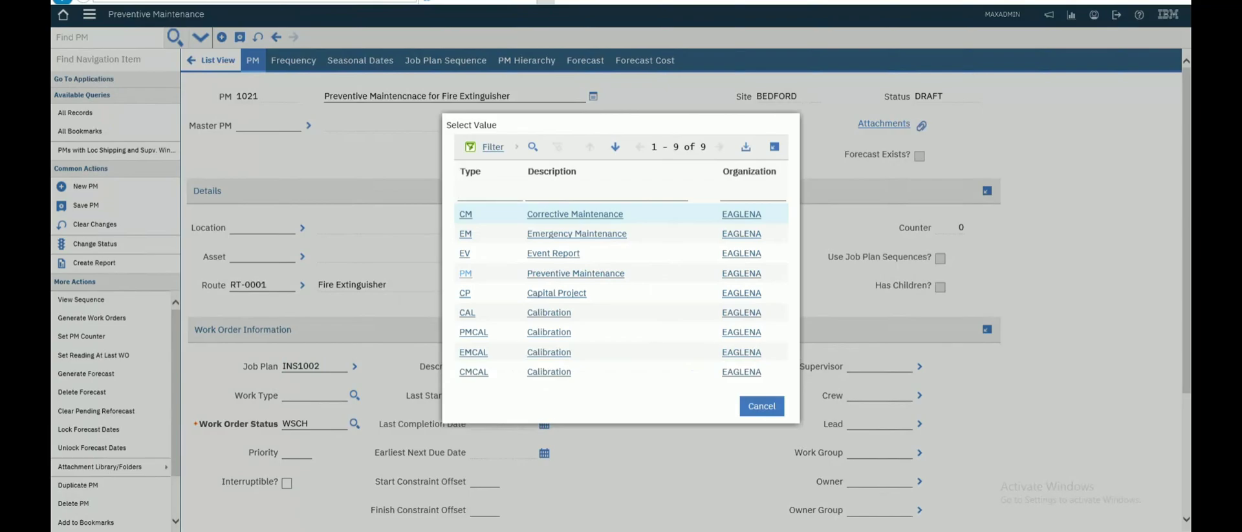
click(464, 273)
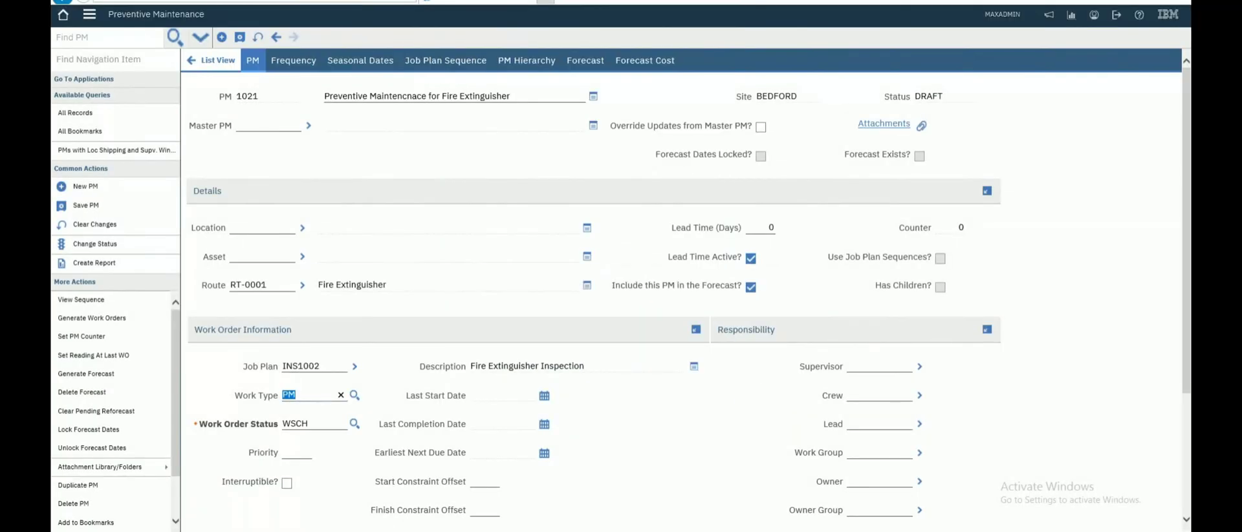
click(240, 37)
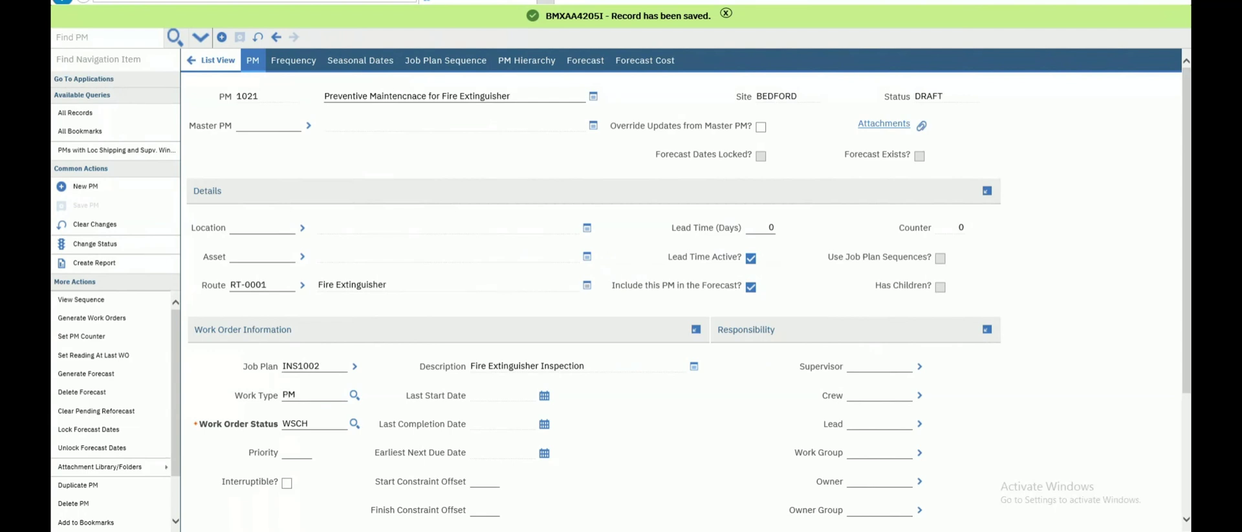
text(1)
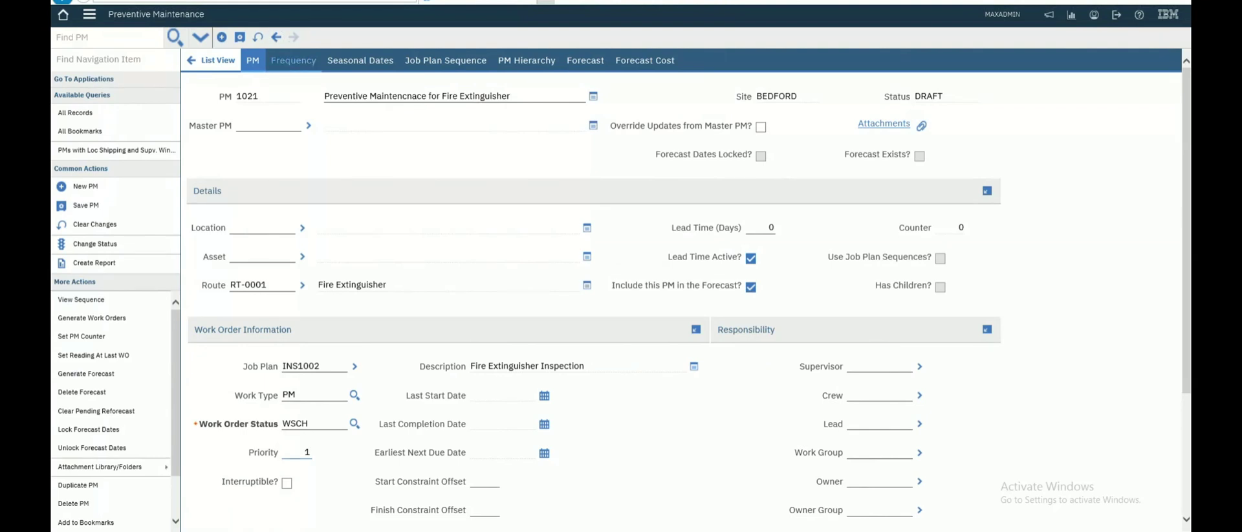
click(293, 60)
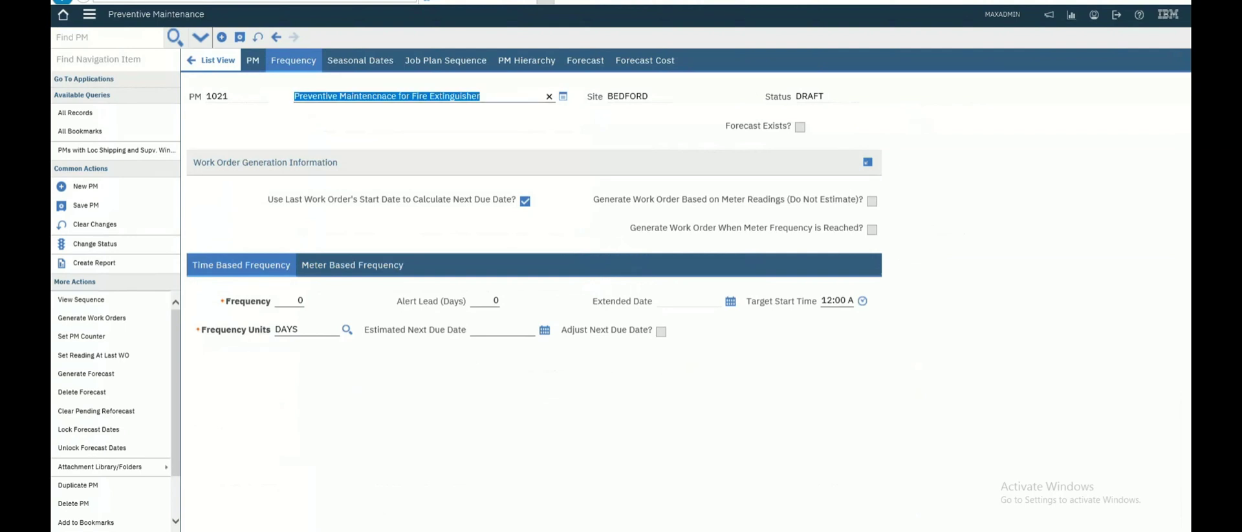
click(503, 329)
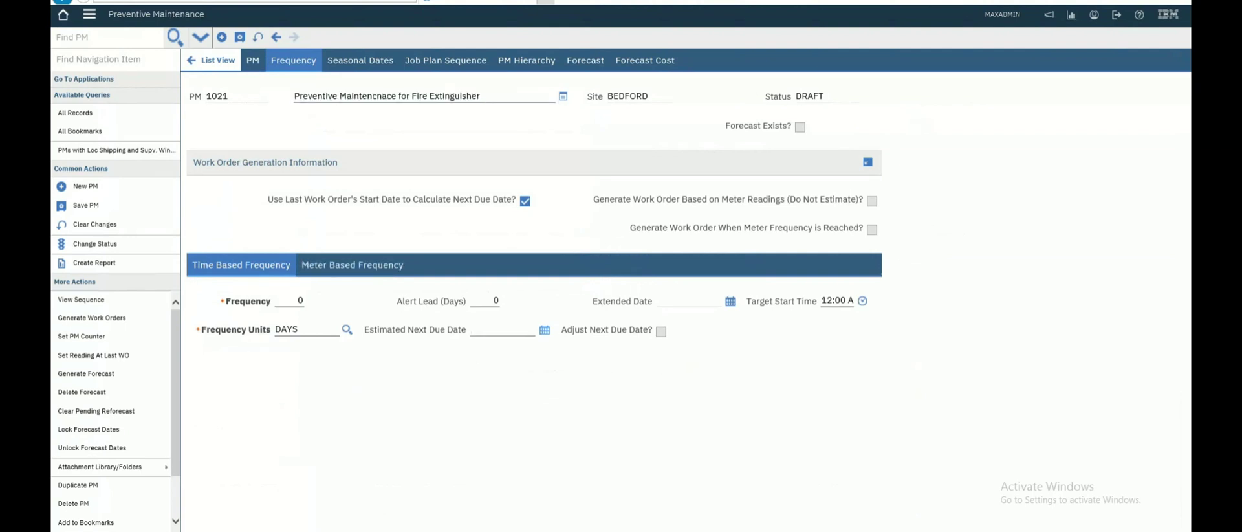
double_click(300, 301)
click(253, 61)
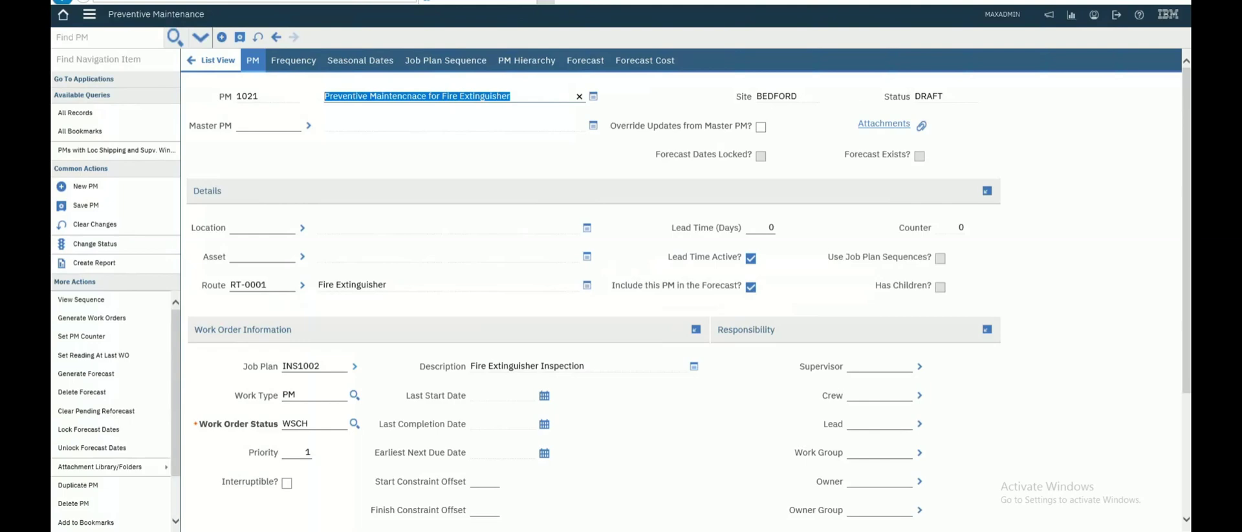
- Open the assigned job plan INS1002, examine its details, tasks and planned labor, and return to the PM record
click(354, 366)
click(390, 397)
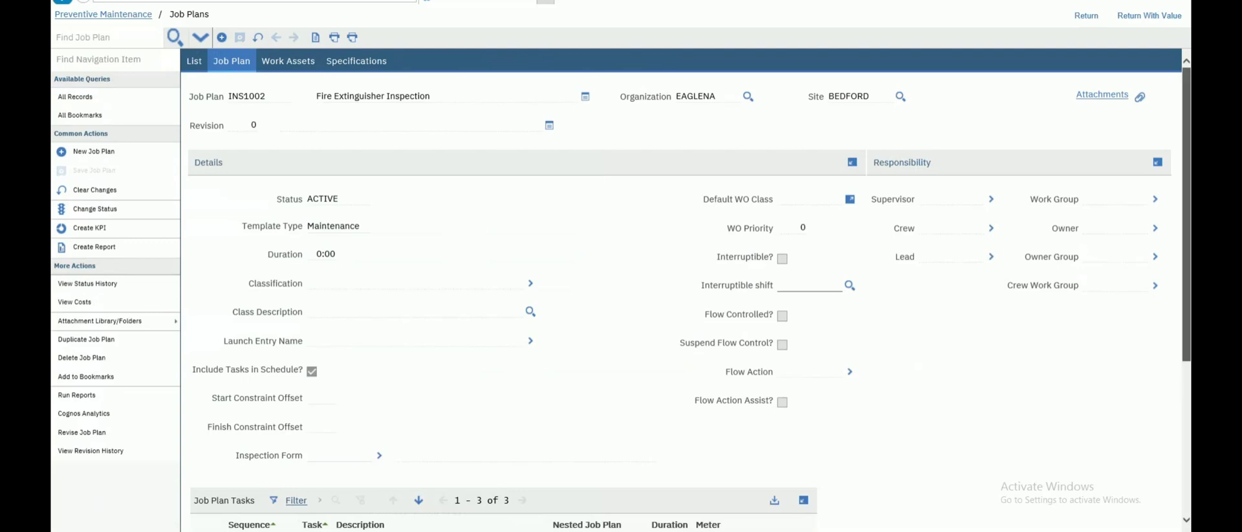
scroll(686, 287, down, 3)
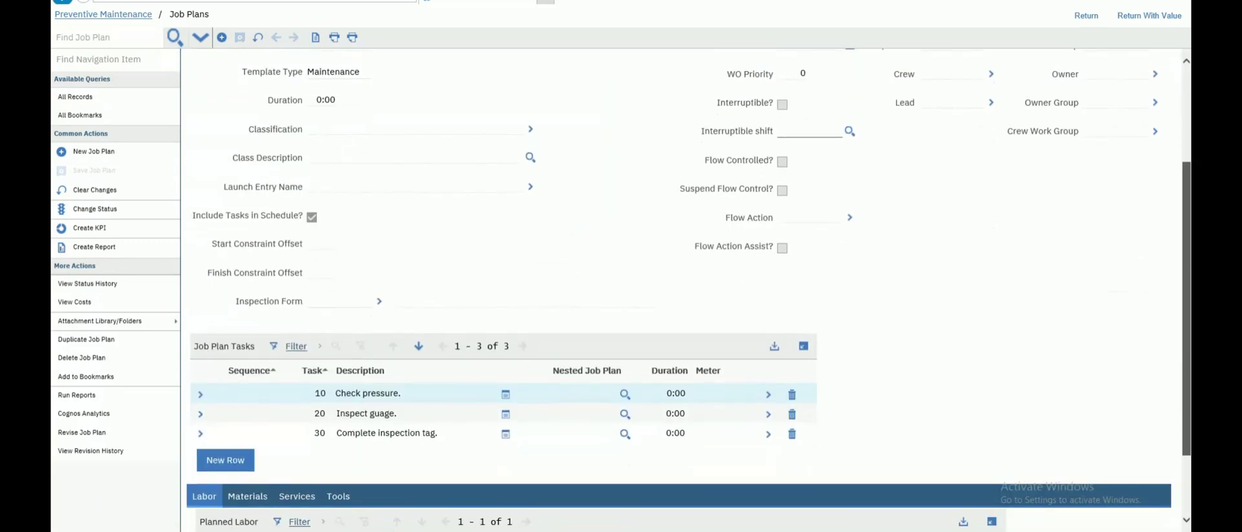
mouse_move(1186, 308)
mouse_down()
mouse_move(1186, 366)
mouse_move(1186, 320)
mouse_up()
scroll(685, 288, up, 3)
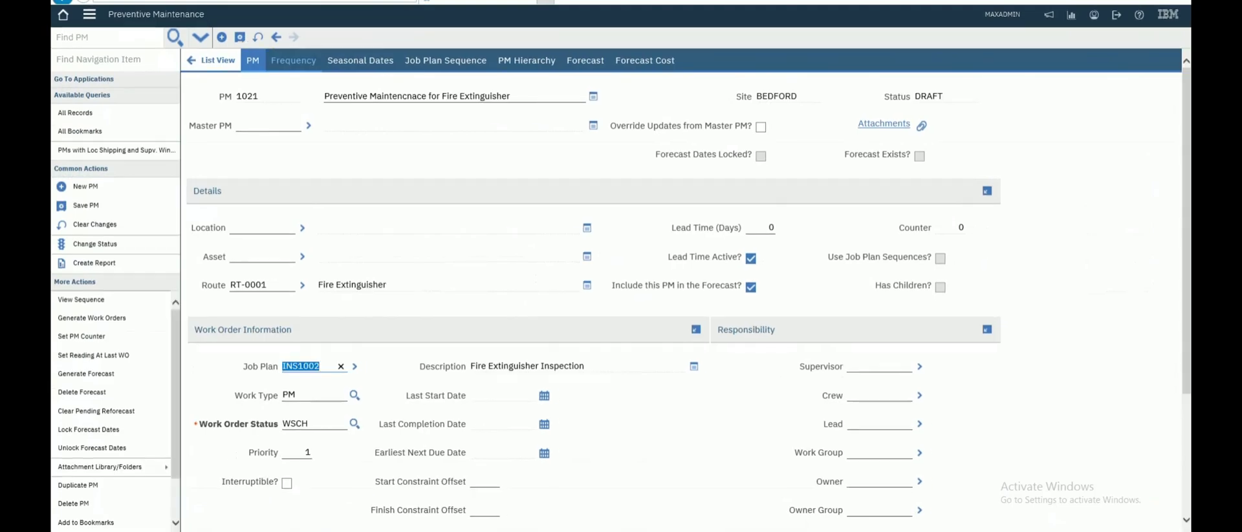
- Set the PM's time-based frequency to 1 with MONTHS as the frequency unit
click(299, 59)
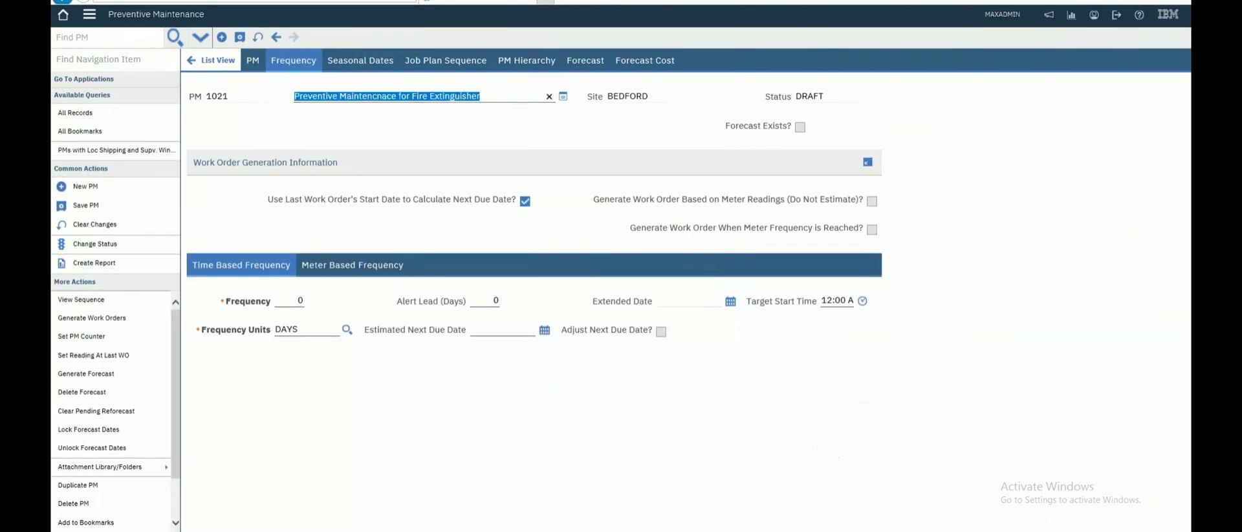
double_click(300, 300)
text(1)
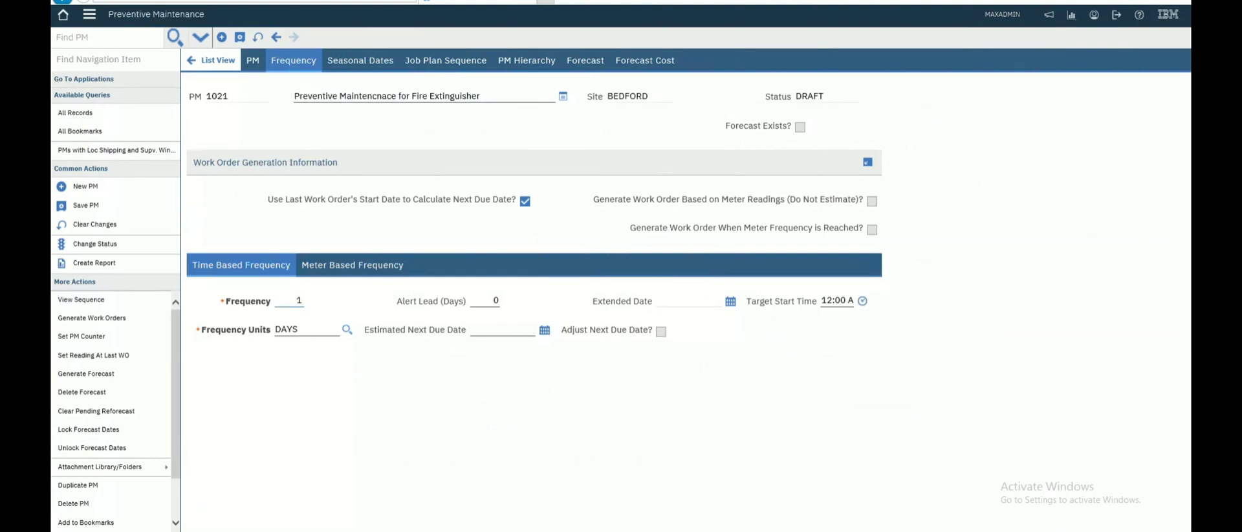
click(348, 330)
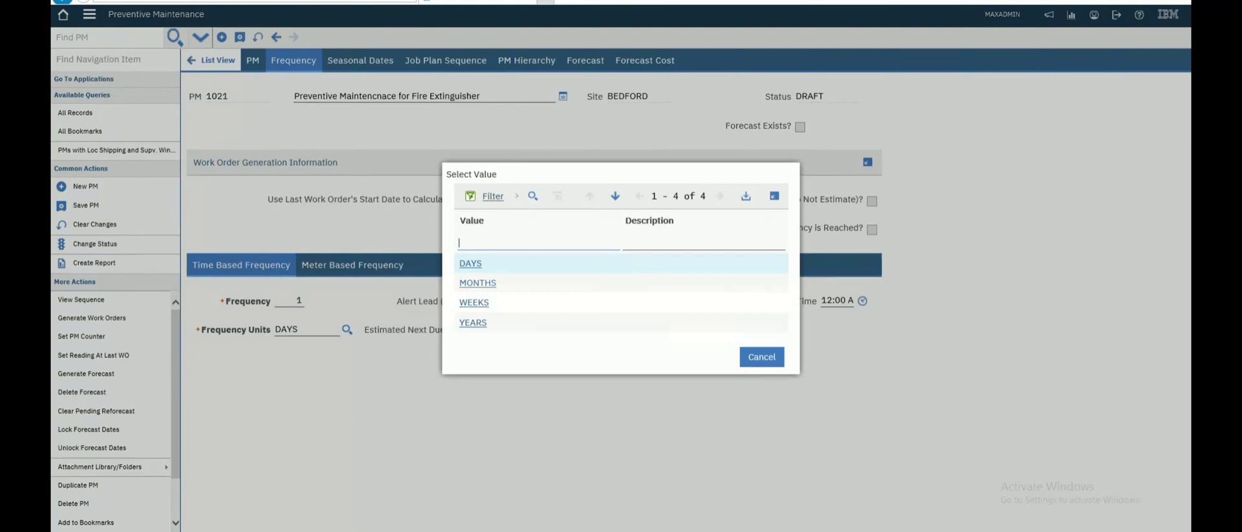
click(477, 283)
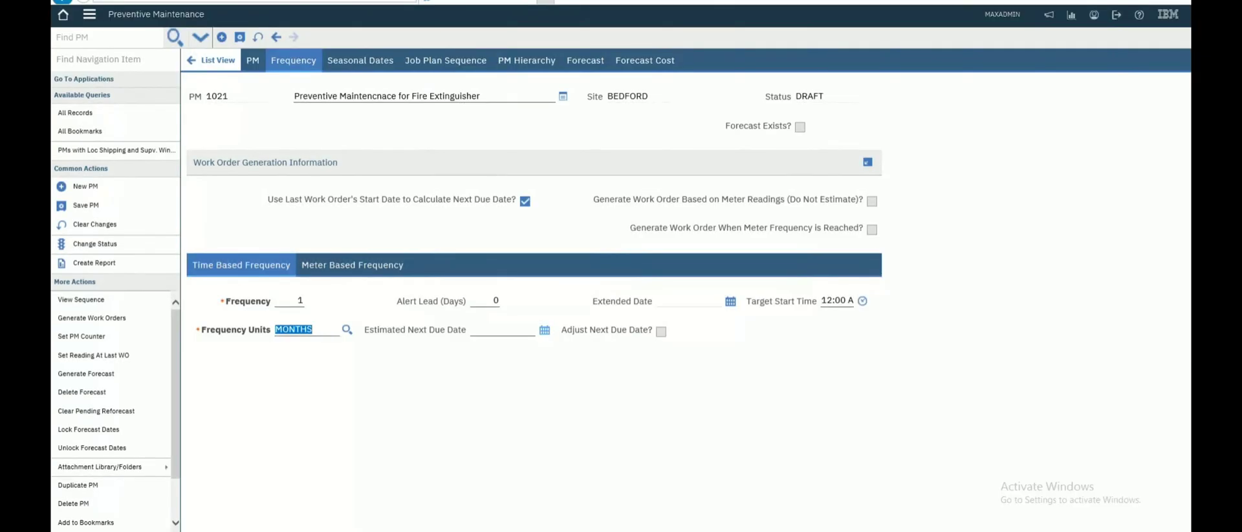
- Set the PM's estimated next due date to 7/28/2023 and save the record
click(544, 330)
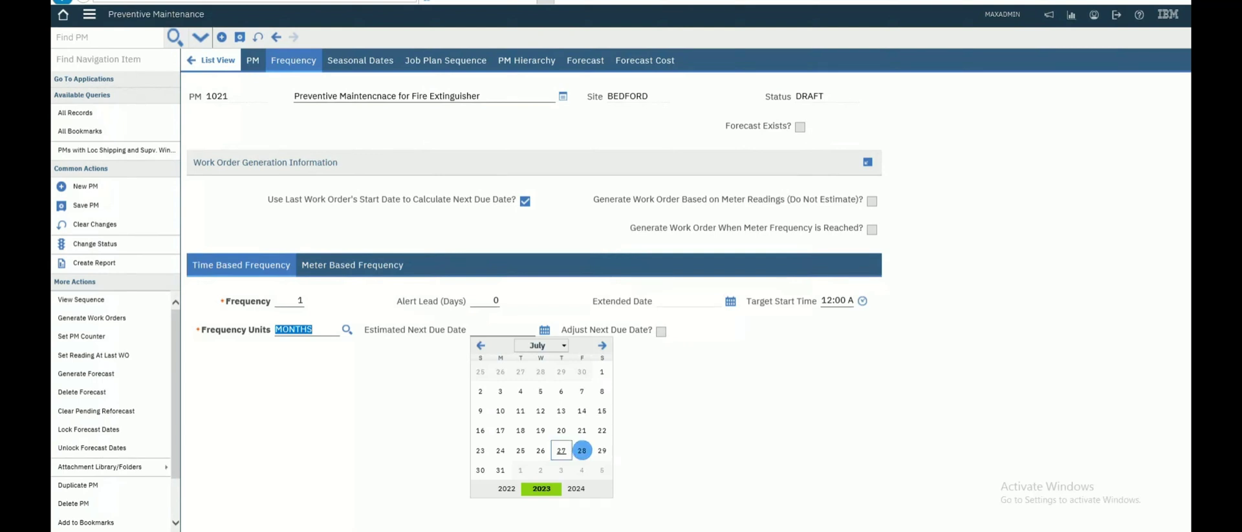
click(582, 450)
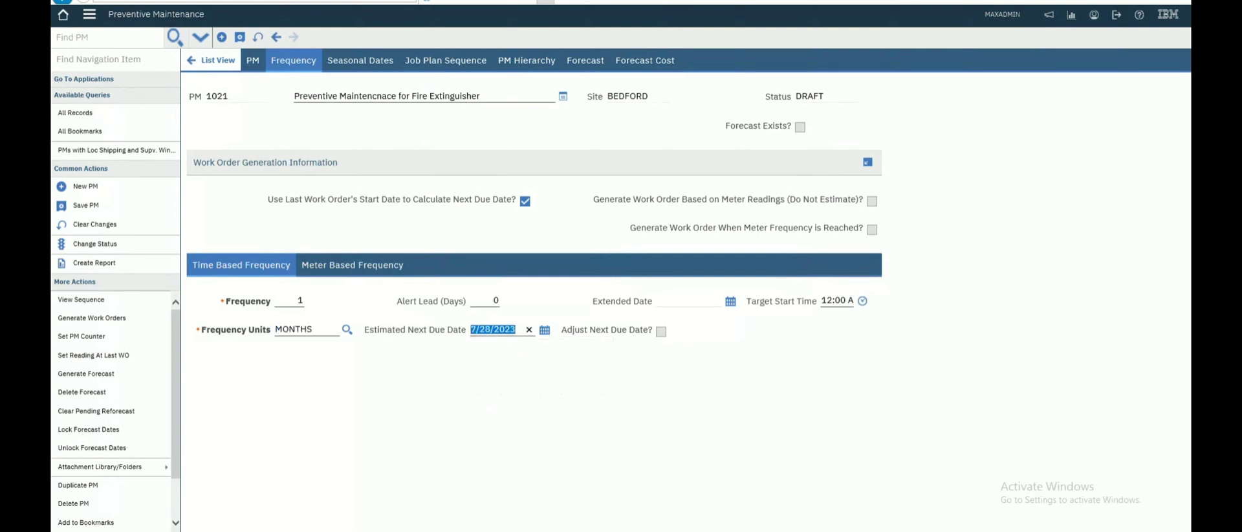
click(240, 38)
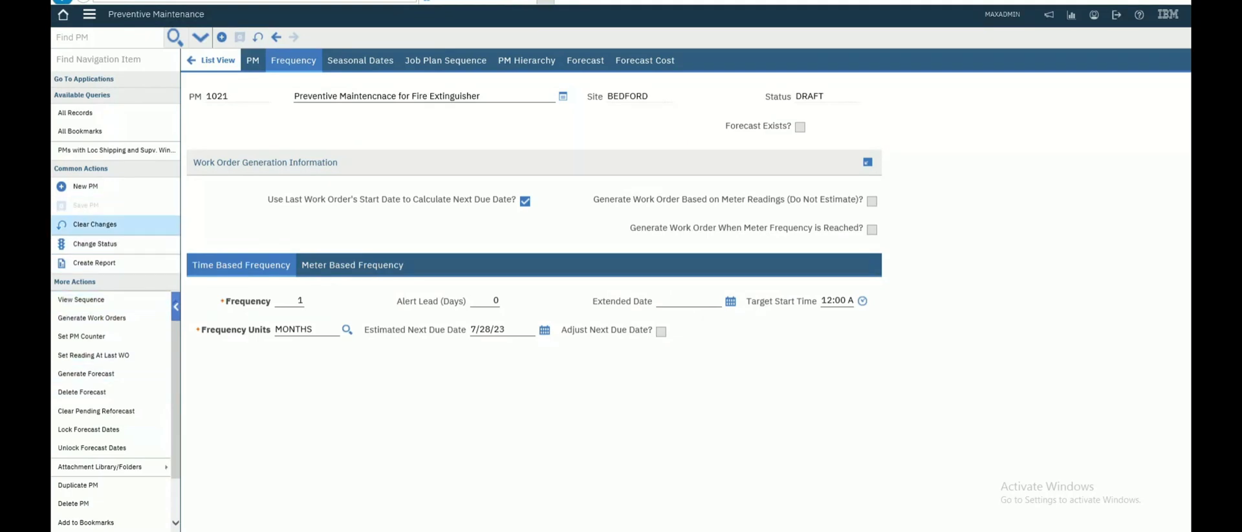
- Change the status of the fire extinguisher PM to Active
click(94, 243)
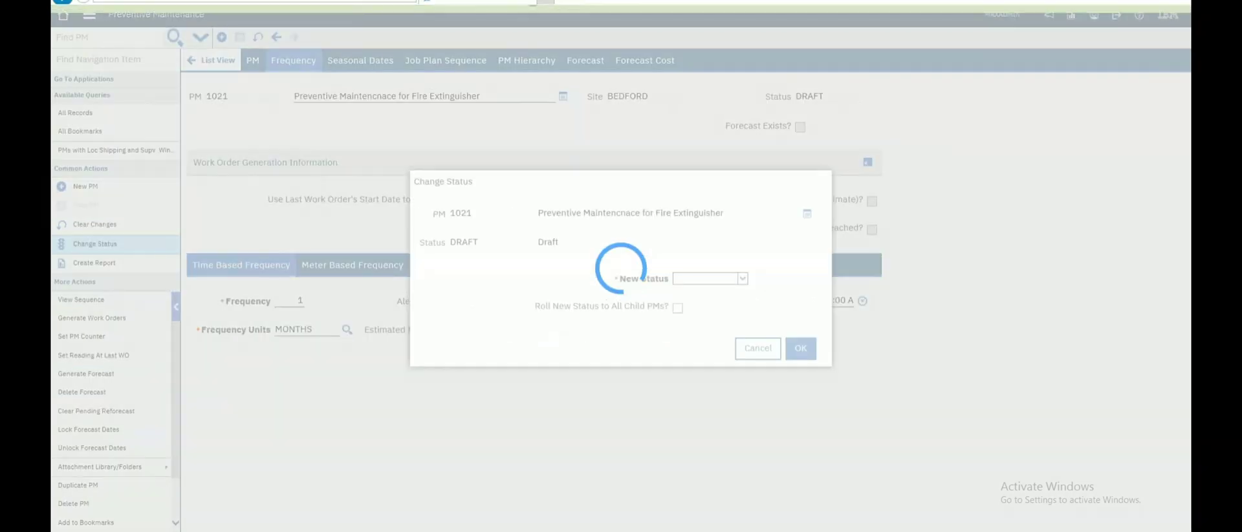
click(743, 278)
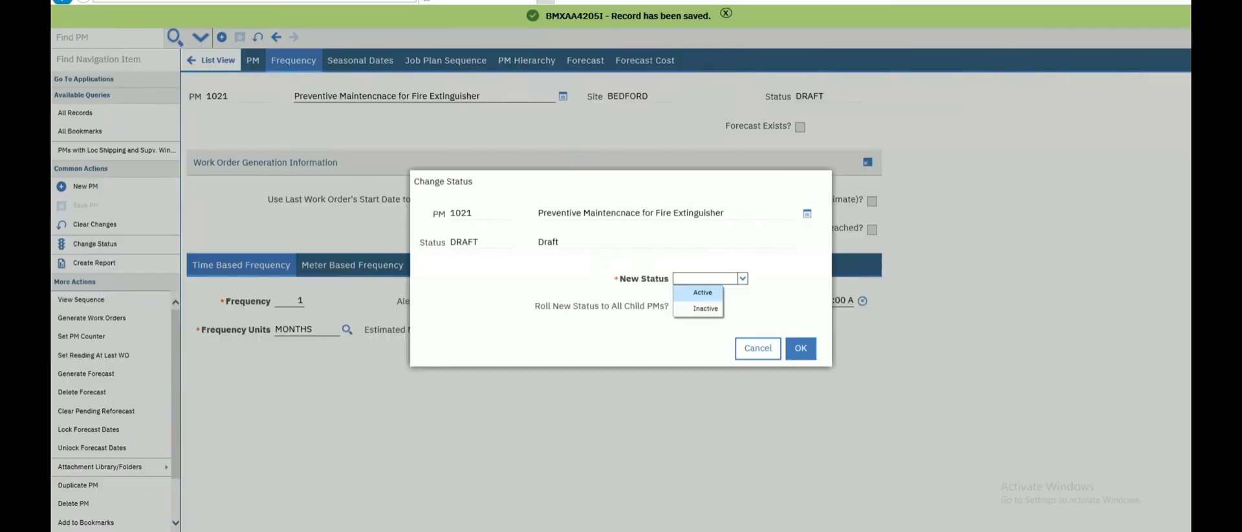
key(Return)
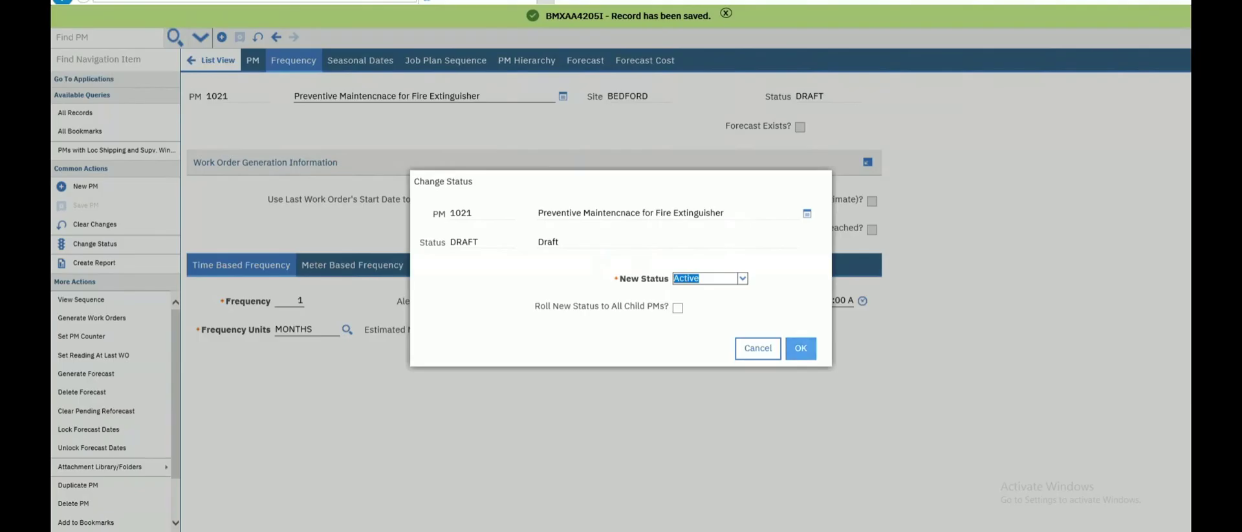
click(801, 349)
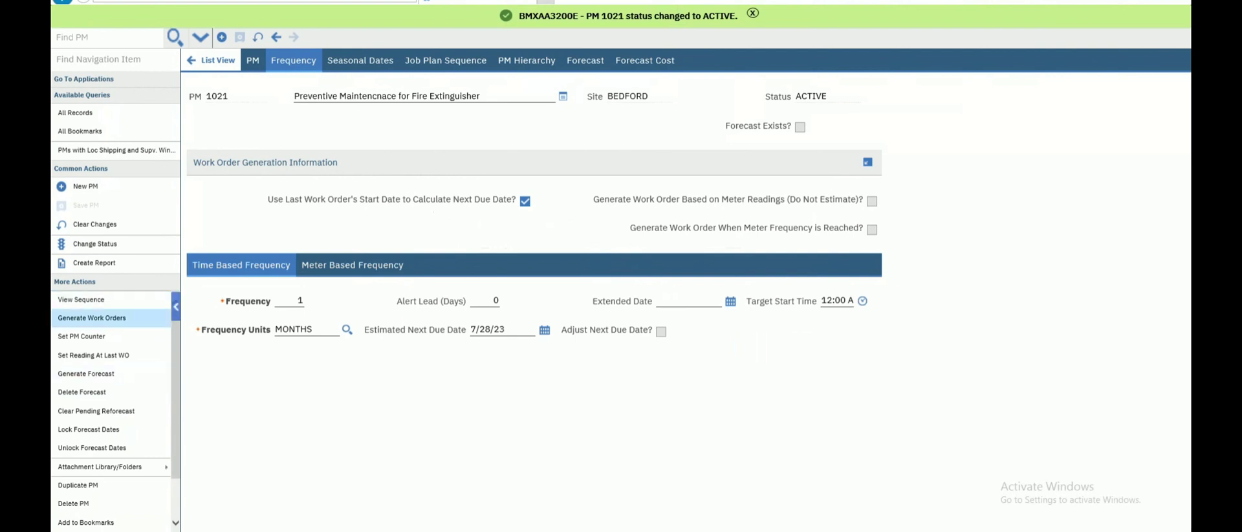
- Try to generate the PM's work orders due today plus 2 days, using the frequency criteria
click(91, 317)
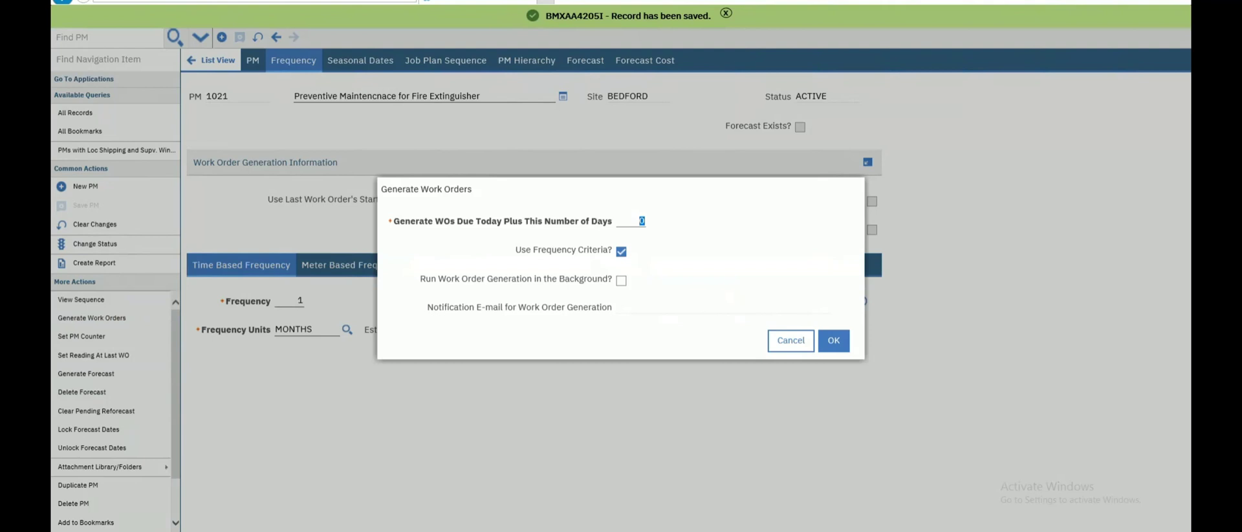
text(2)
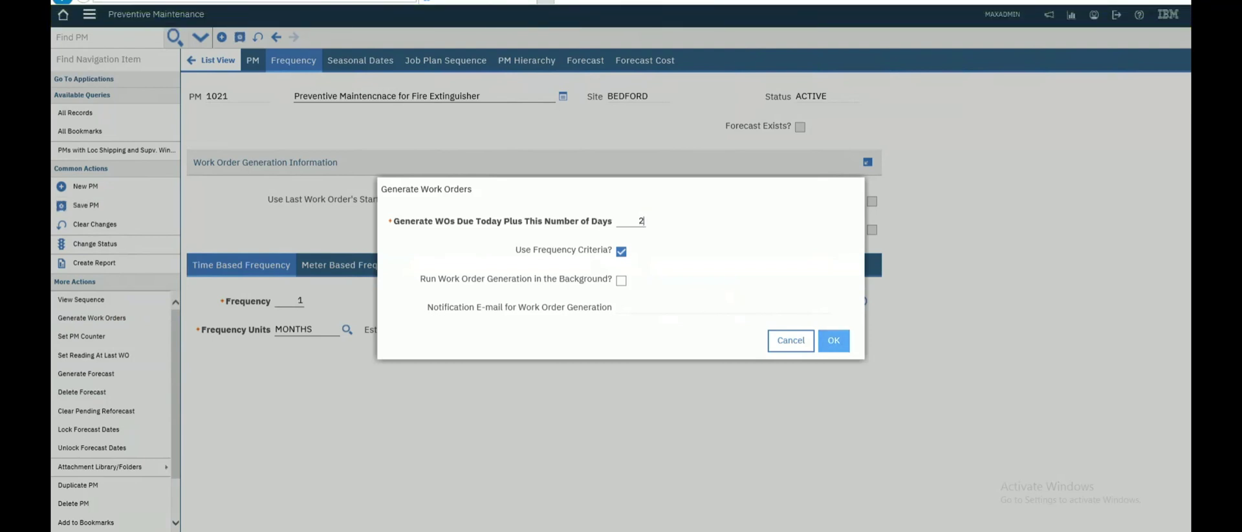
click(834, 341)
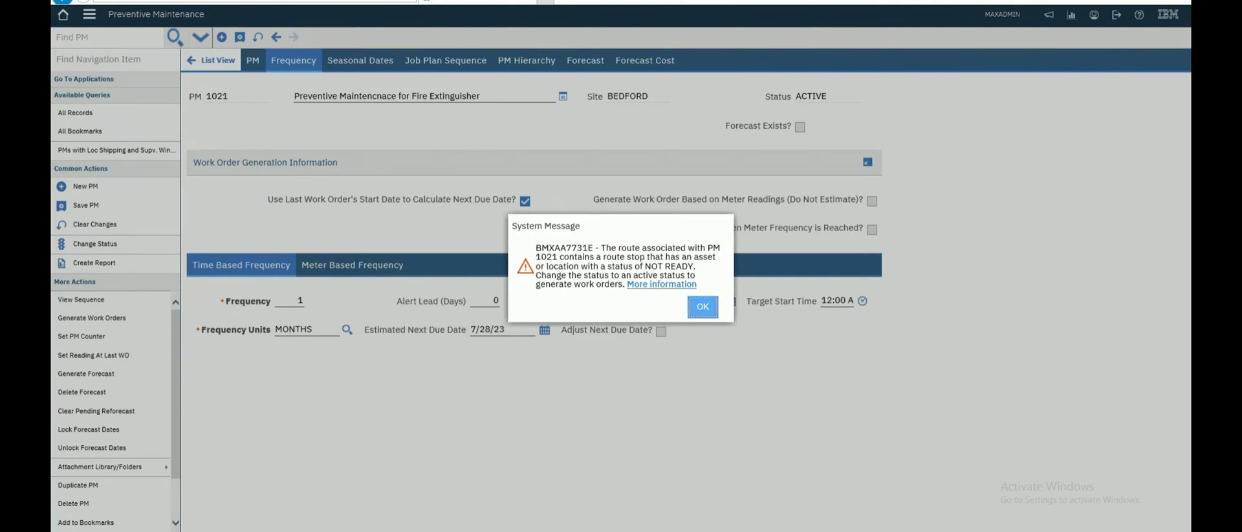
click(702, 306)
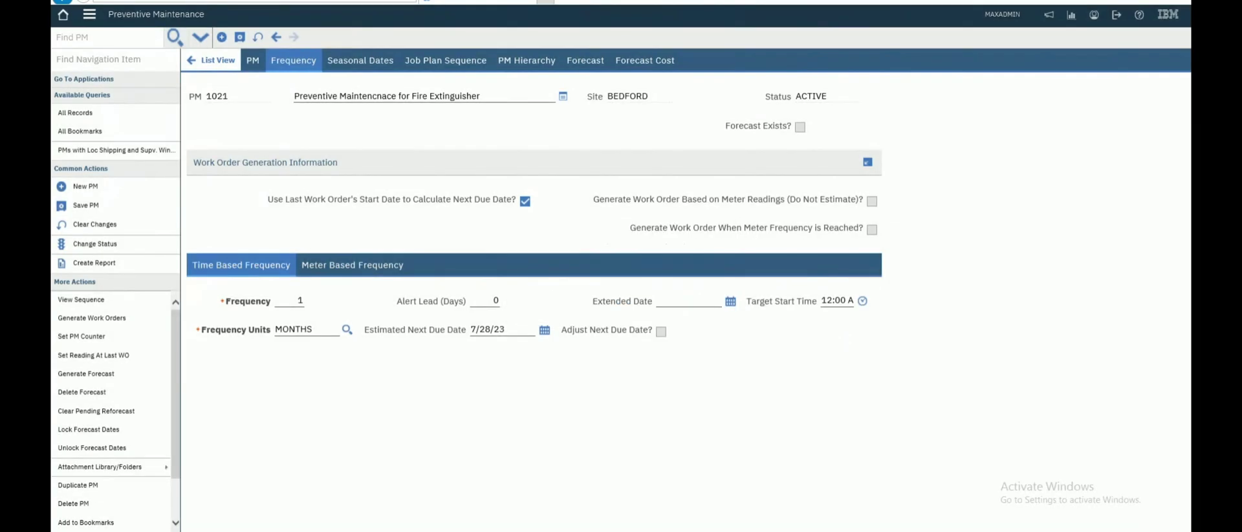
- Open route RT-0001 from the PM and change the status of its asset 1004 to Operating
click(253, 60)
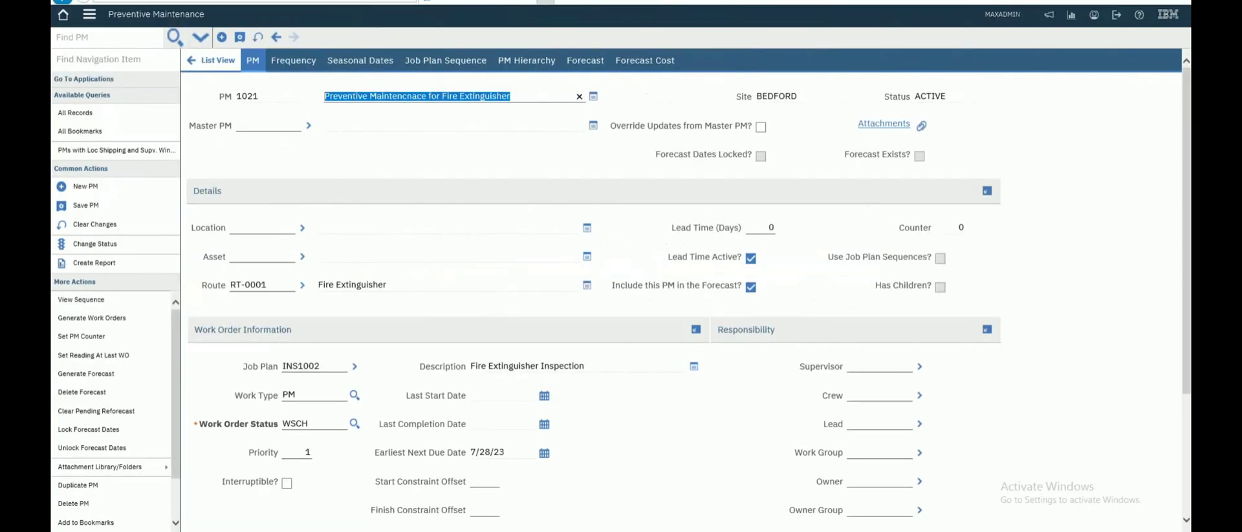
click(302, 285)
click(335, 317)
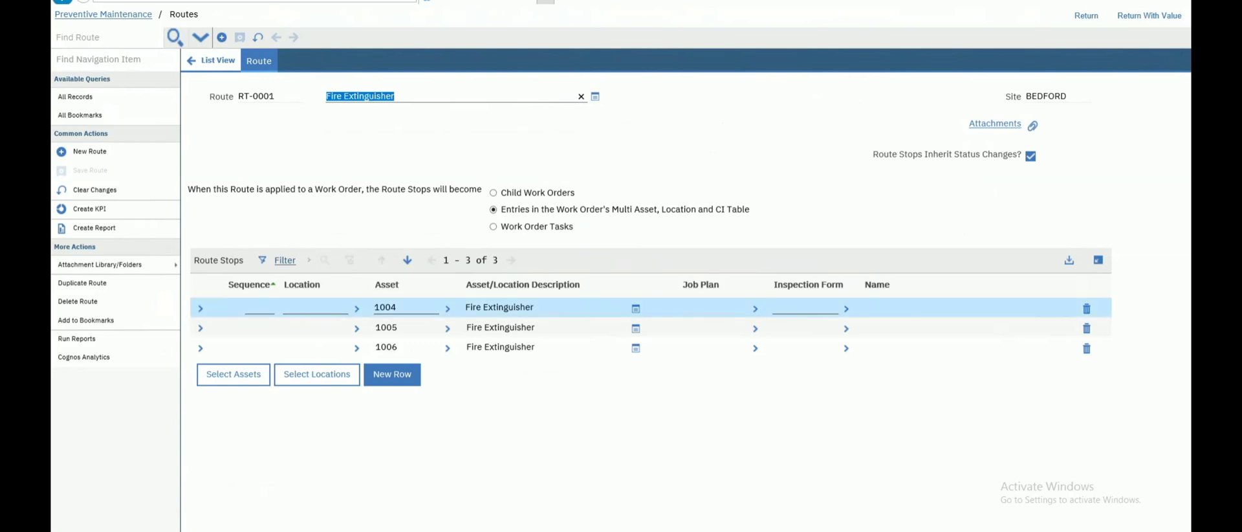
click(447, 309)
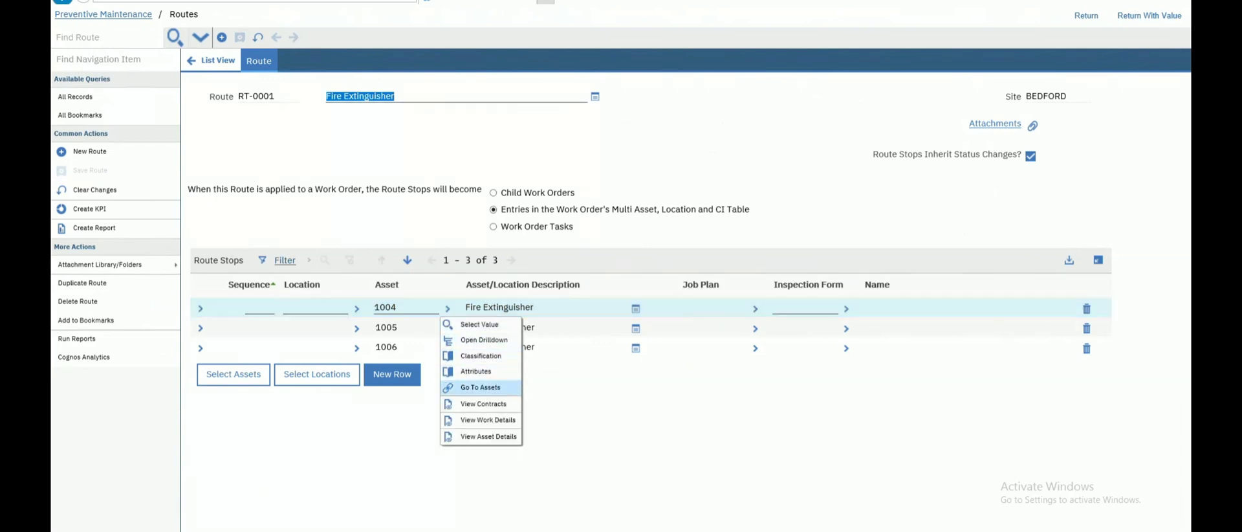
click(480, 388)
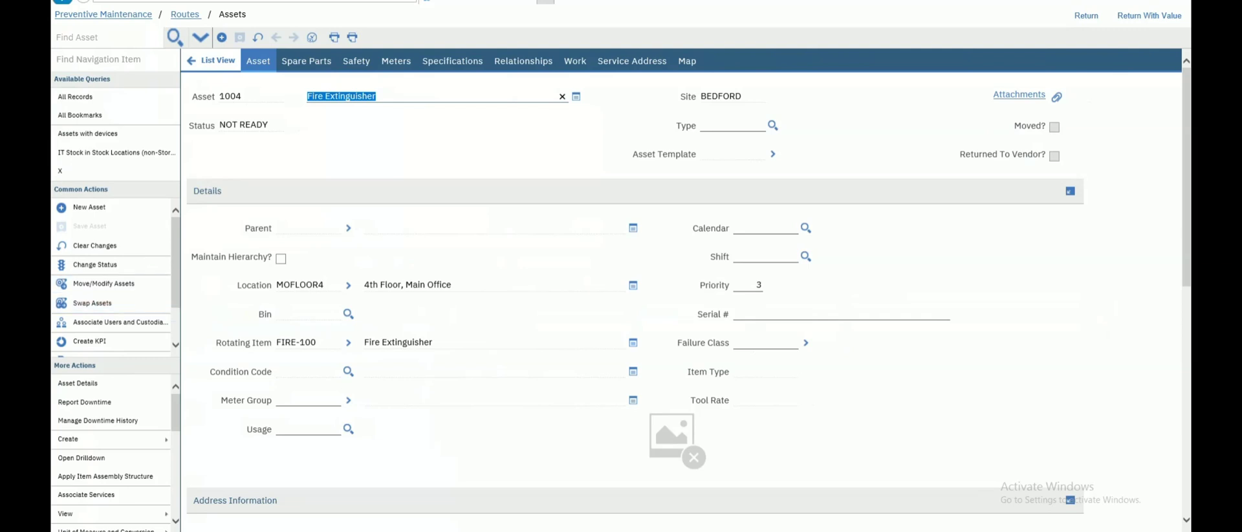
click(96, 263)
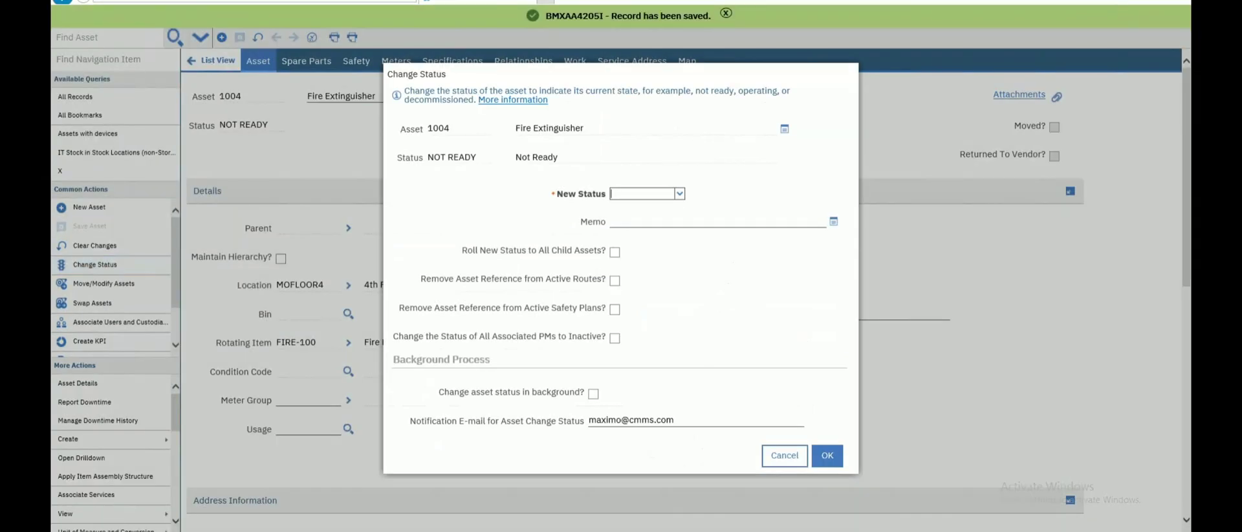
click(679, 193)
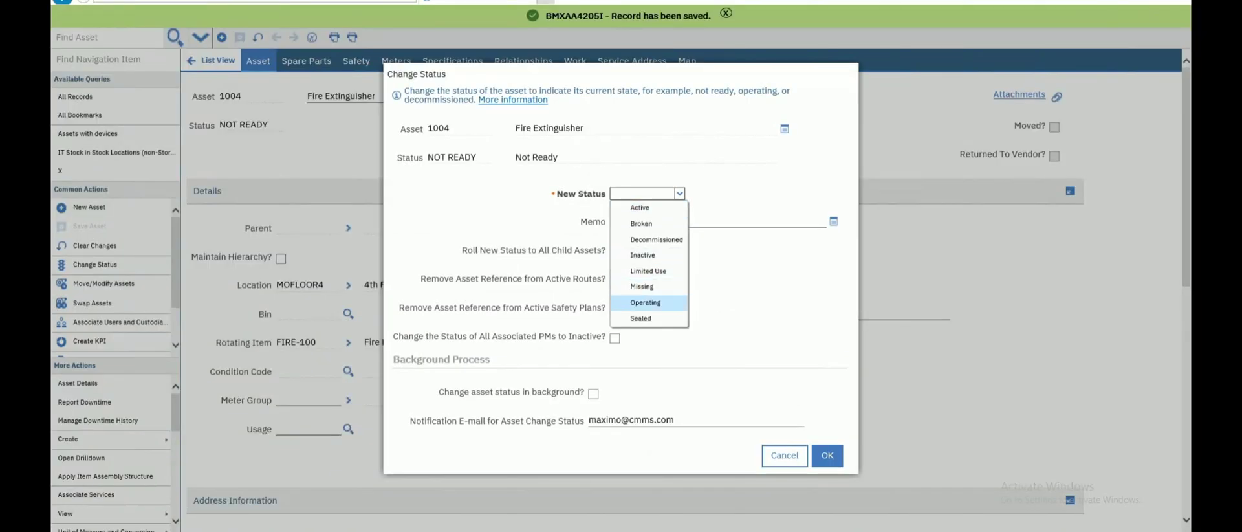
key(Return)
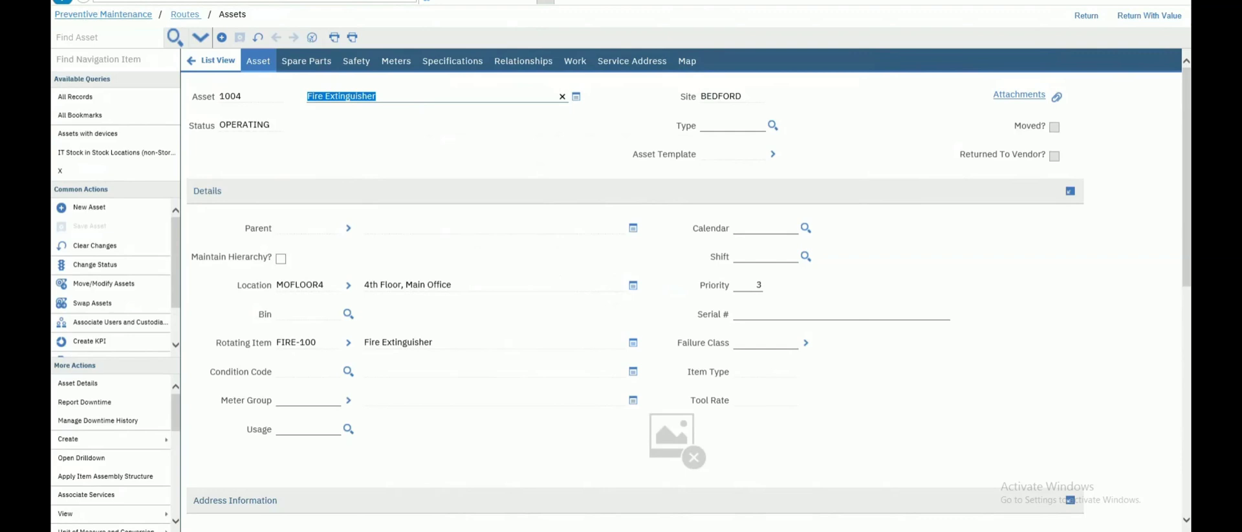
- Return to the route, open asset 1005 and change its status to Operating
click(185, 14)
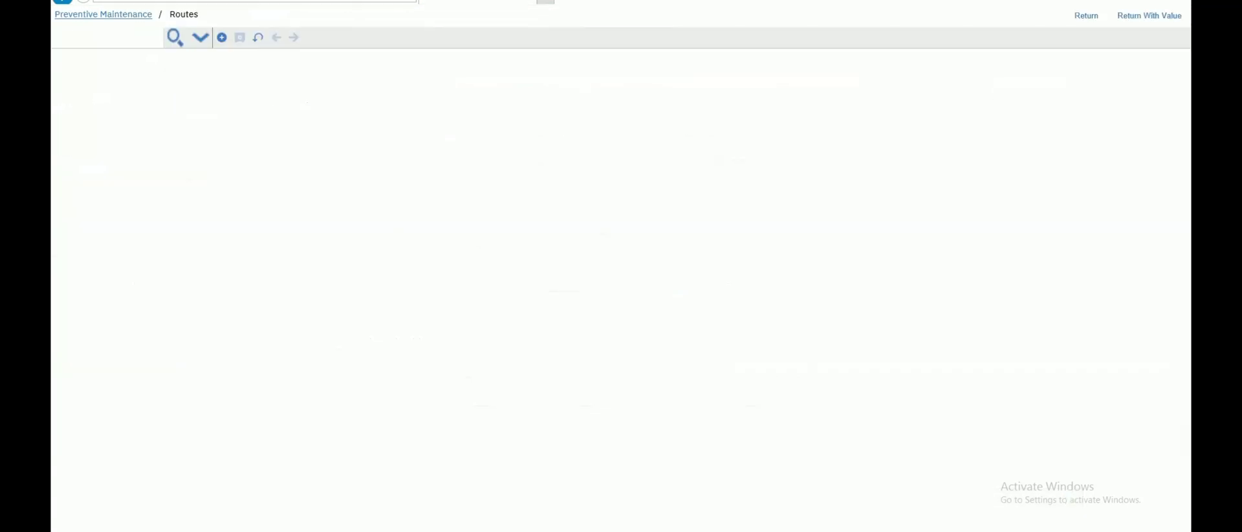
click(448, 329)
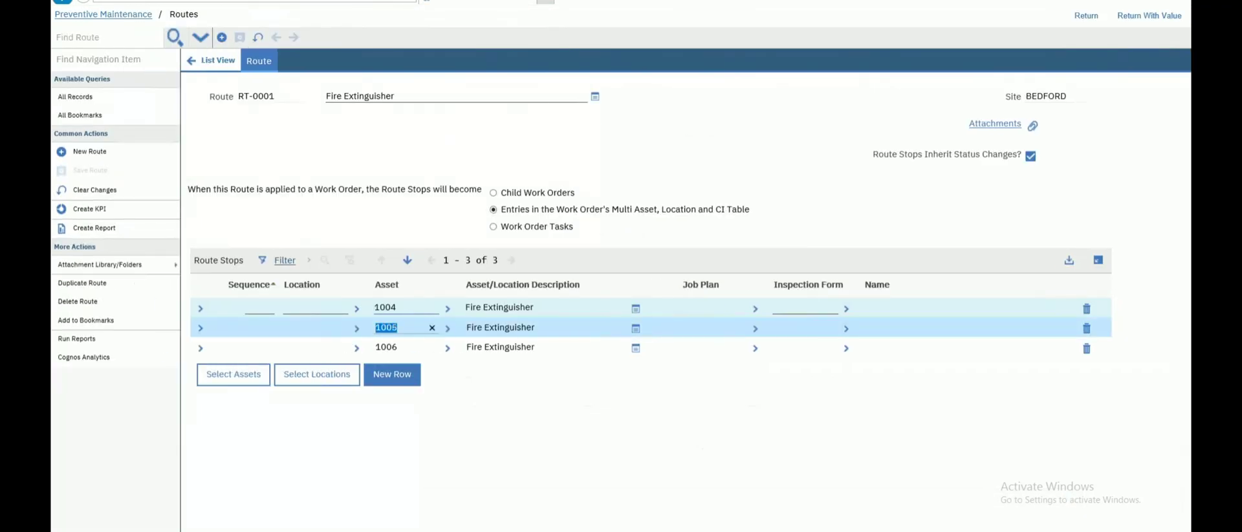
click(447, 328)
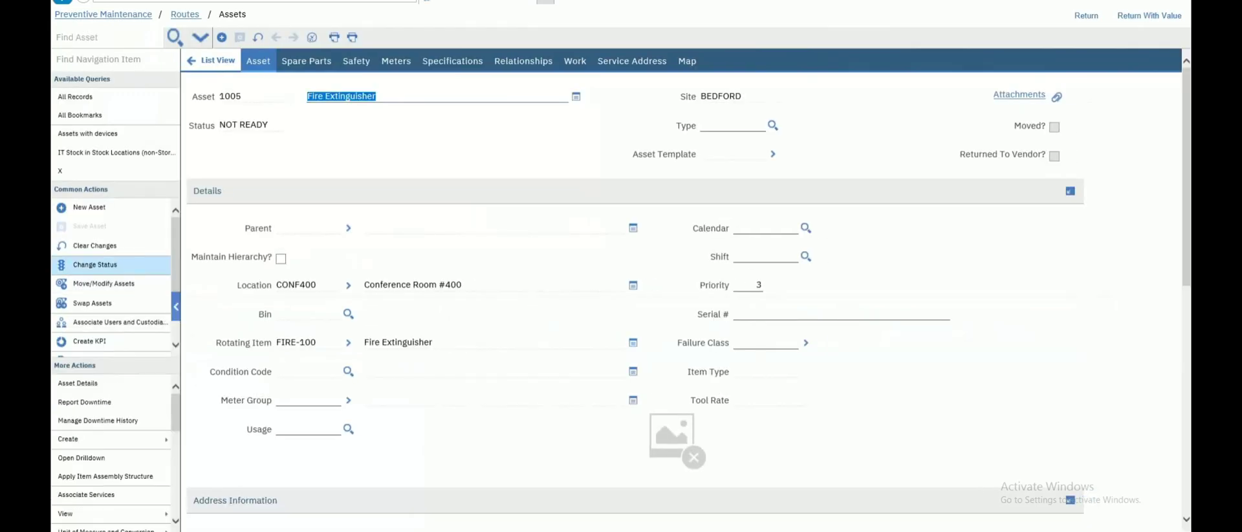
click(95, 264)
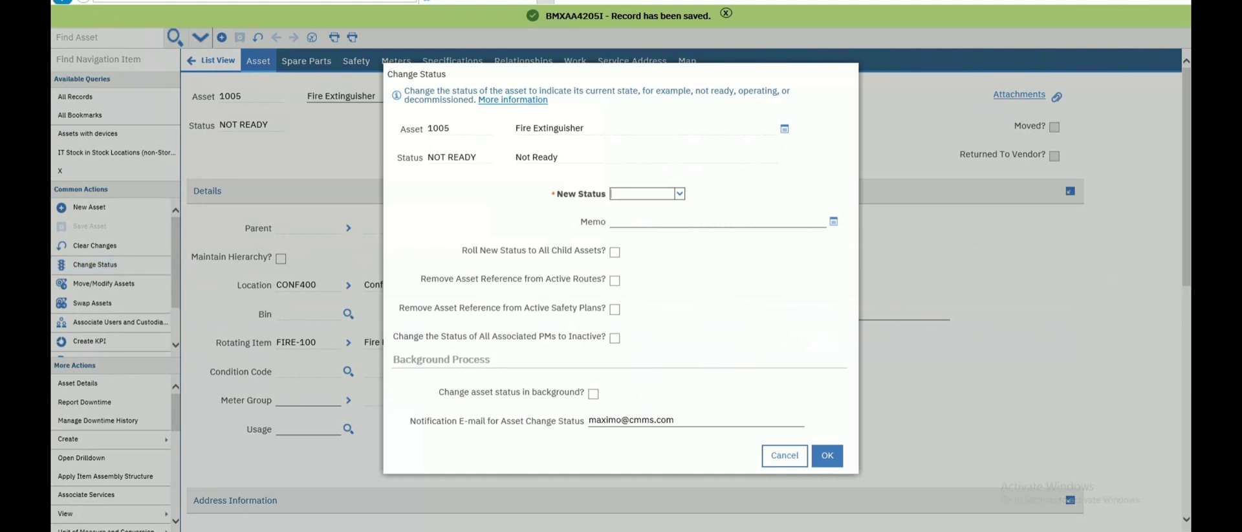
click(679, 194)
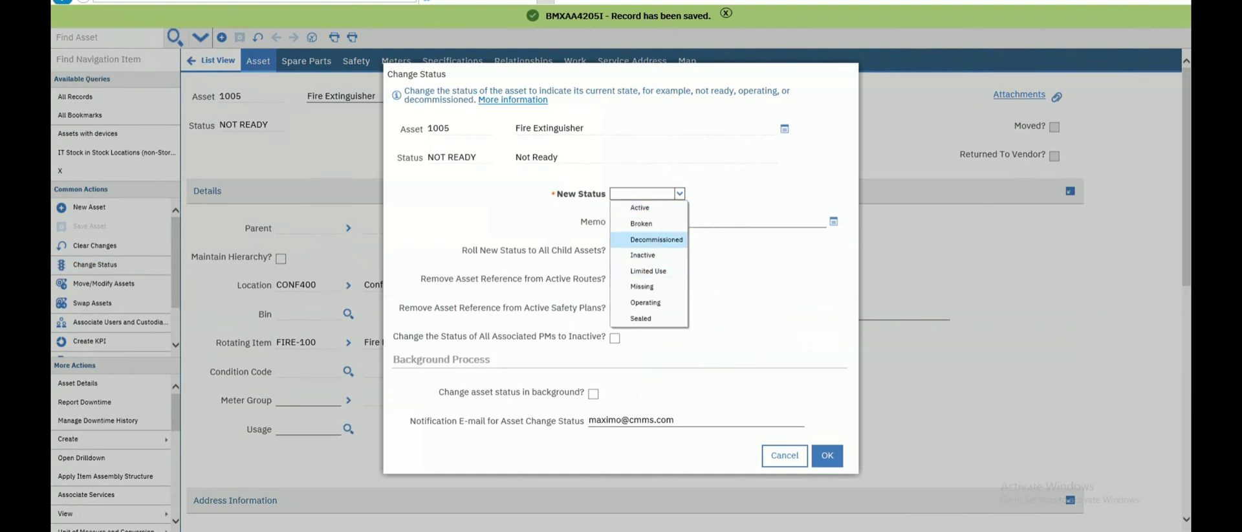
key(Down)
key(Return)
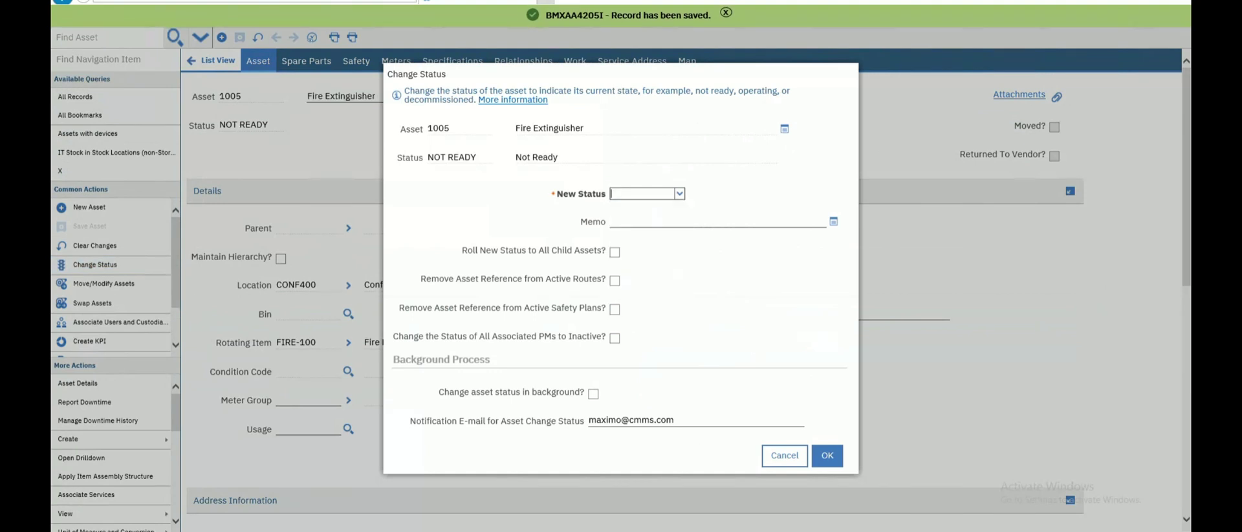
key(Return)
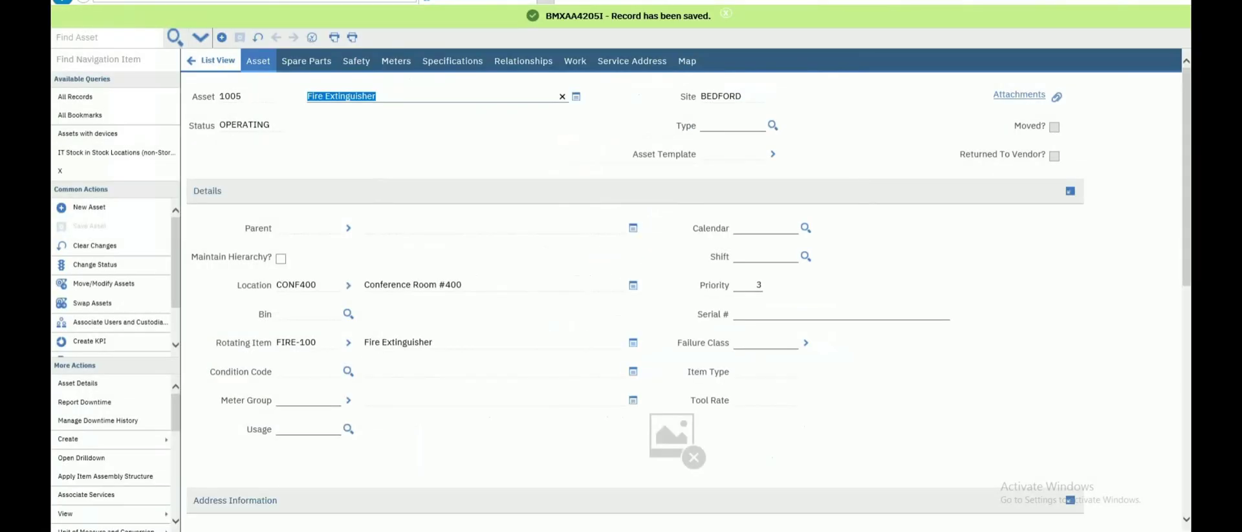
click(726, 13)
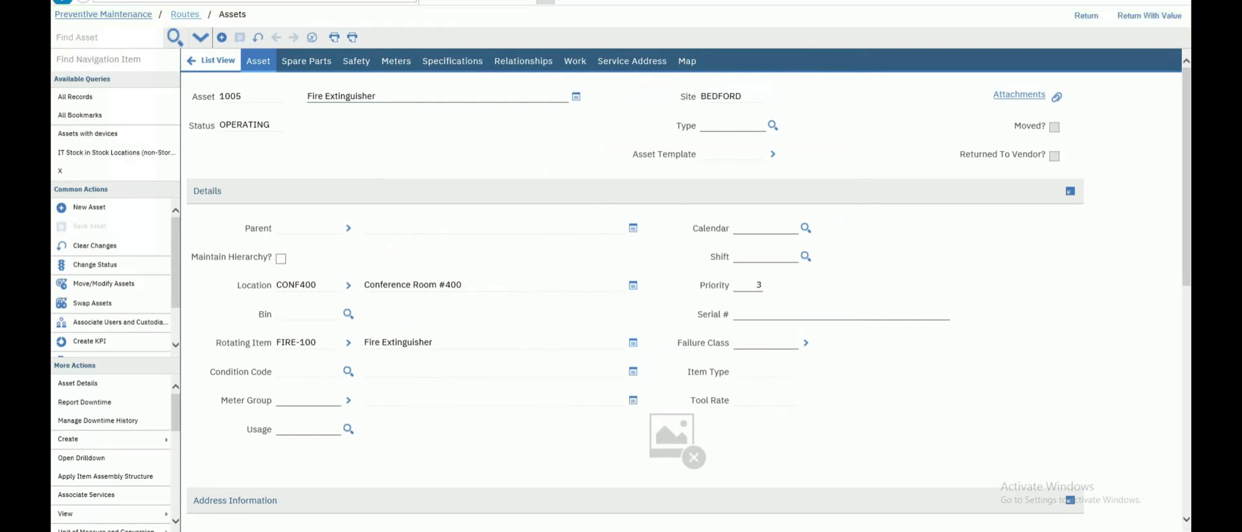
- Change the status of the route's asset 1006 to Operating and return to the PM record
click(185, 14)
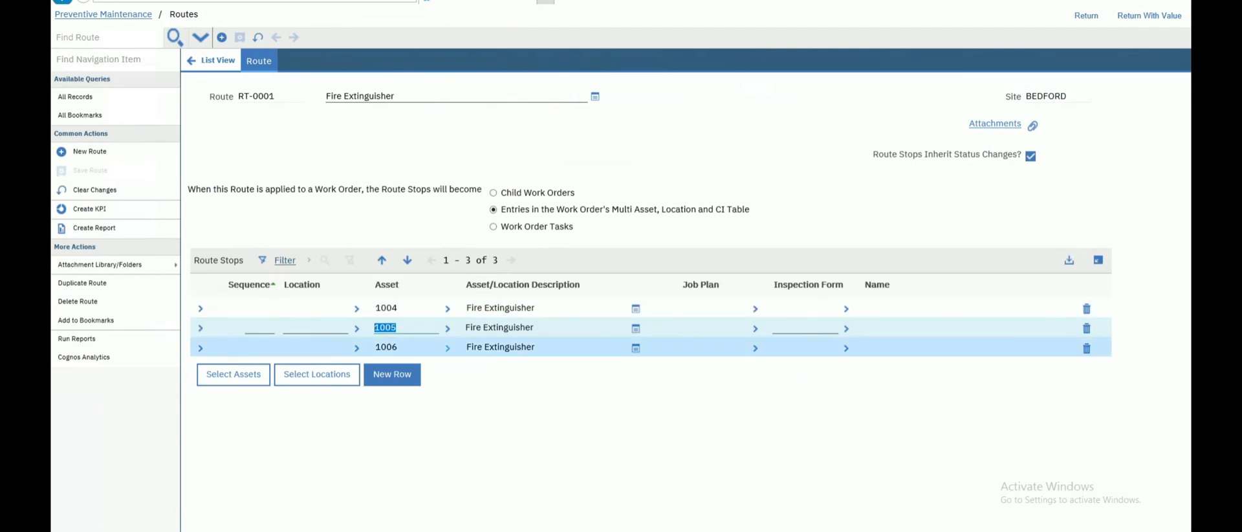
click(447, 347)
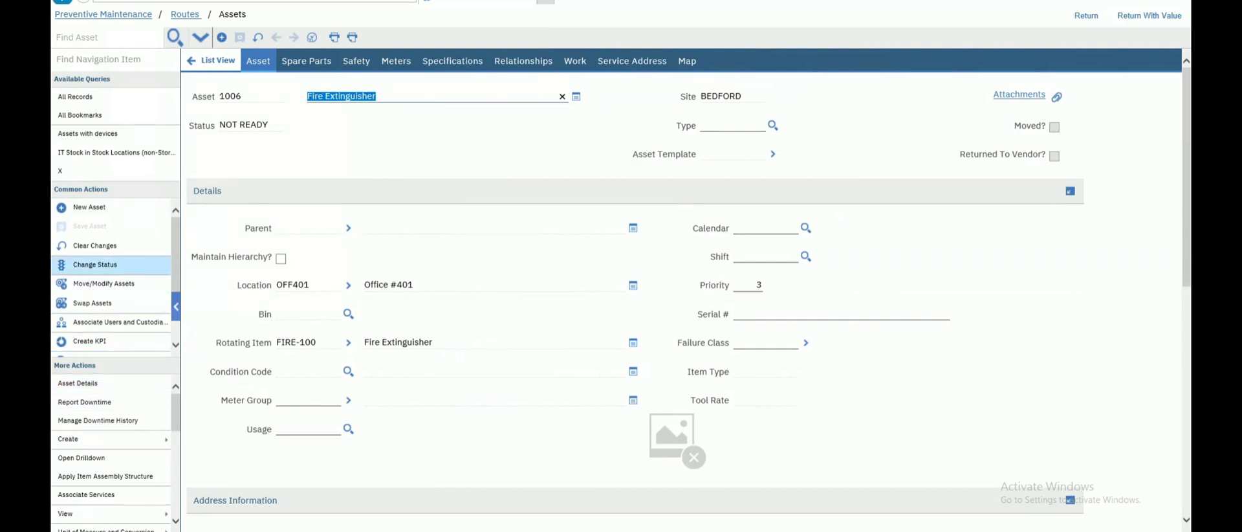
click(95, 264)
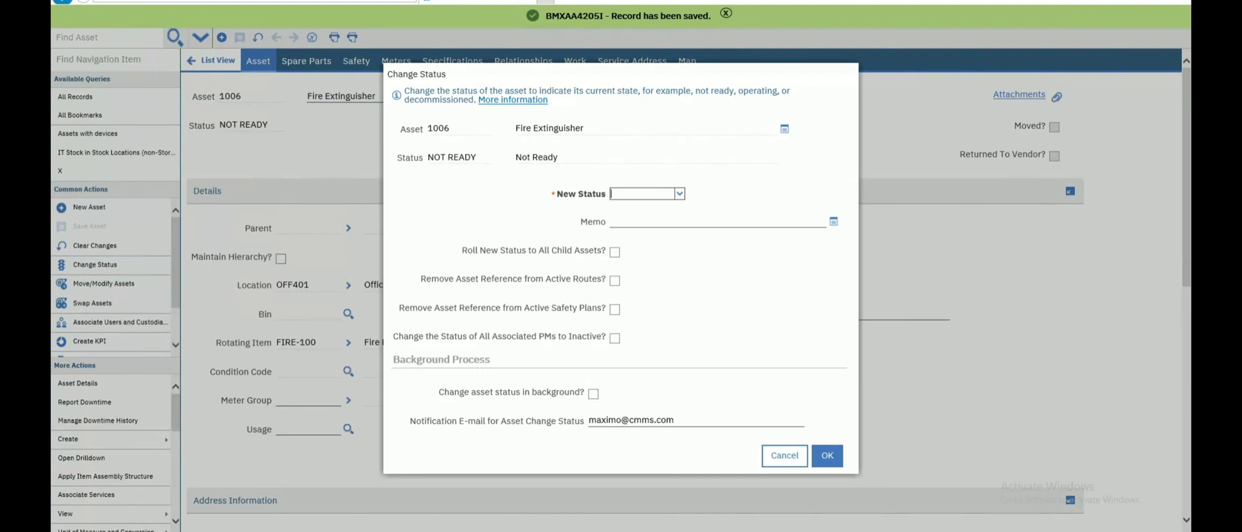
click(679, 194)
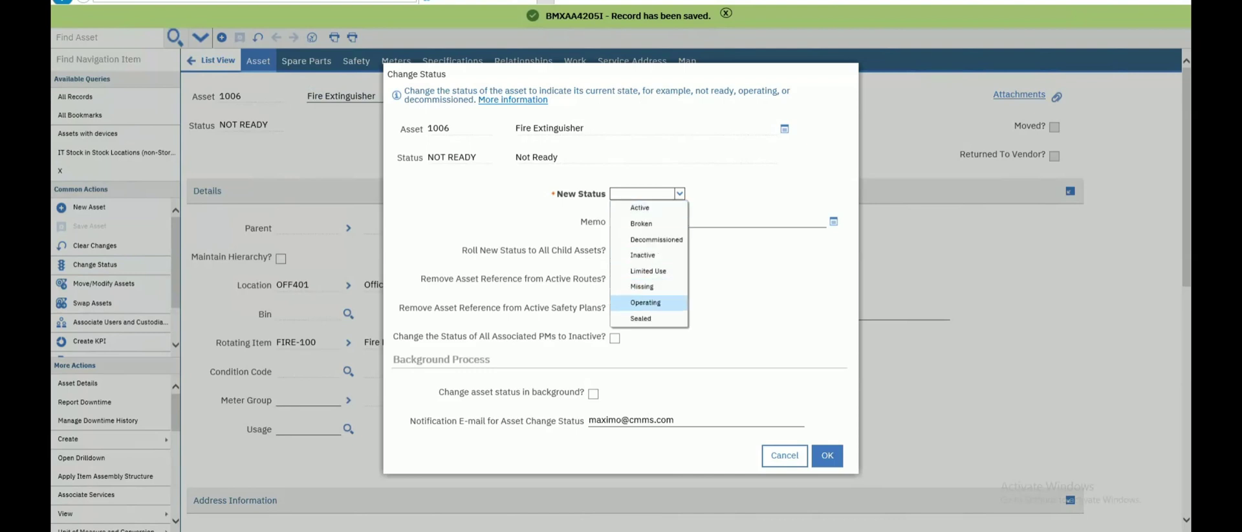
key(Return)
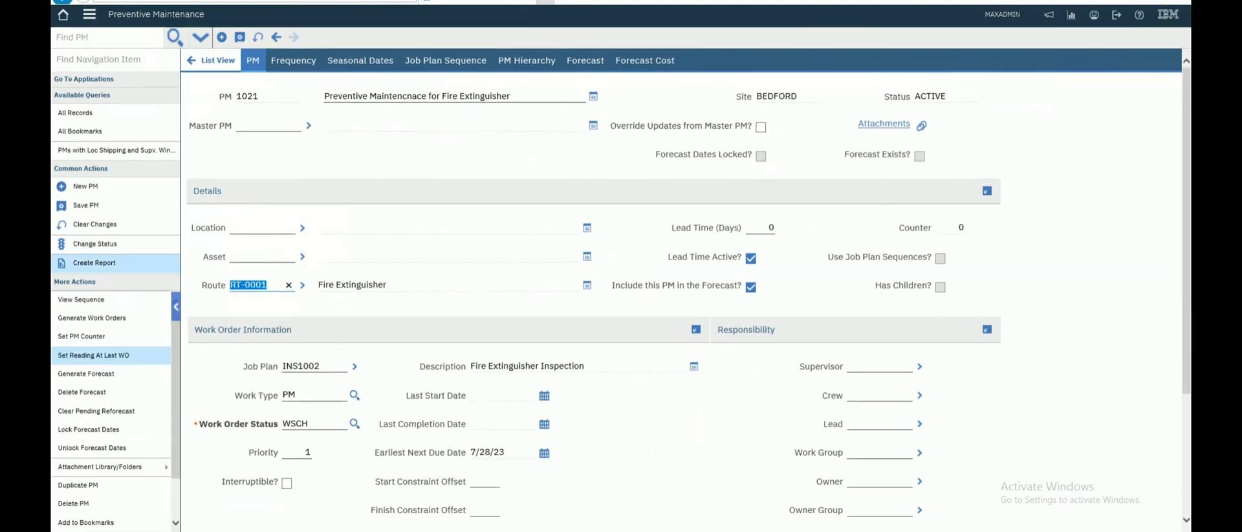
- Generate the PM's work orders due today plus 2 days, using the frequency criteria
click(92, 318)
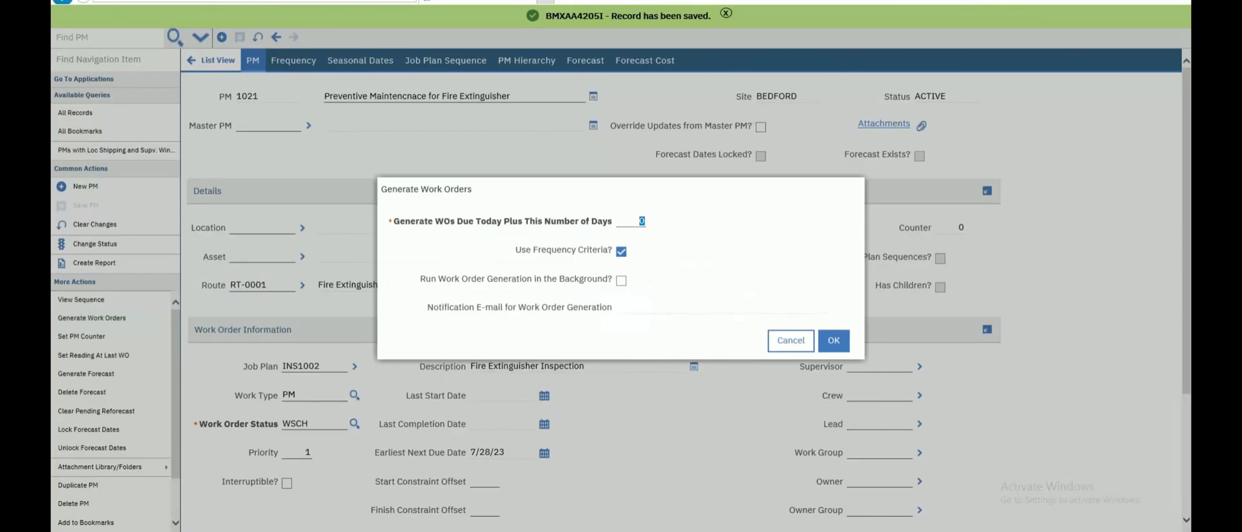
text(2)
click(833, 341)
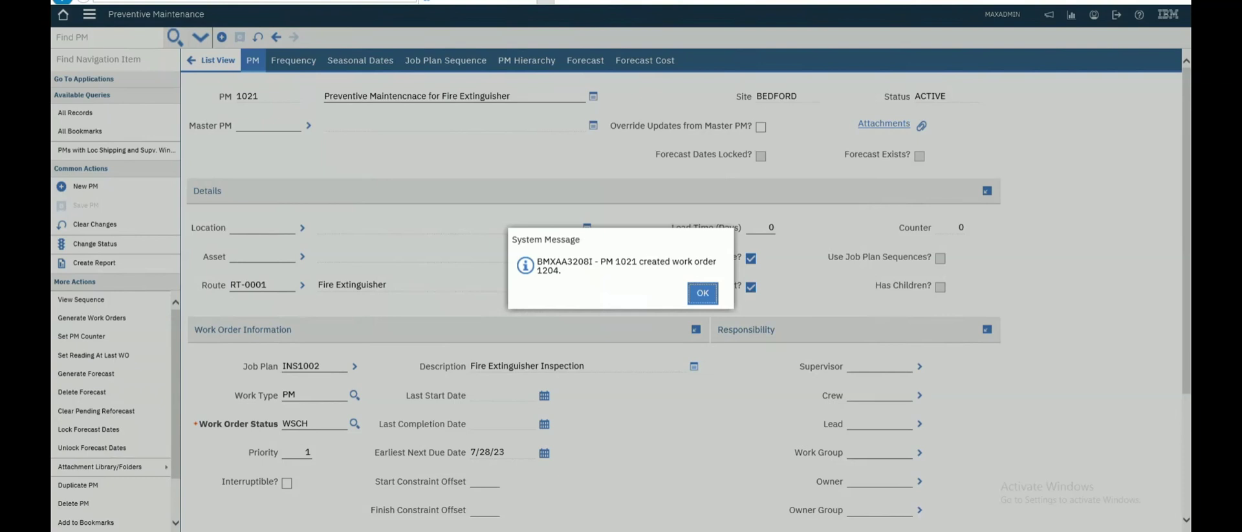
double_click(565, 262)
double_click(548, 271)
click(702, 293)
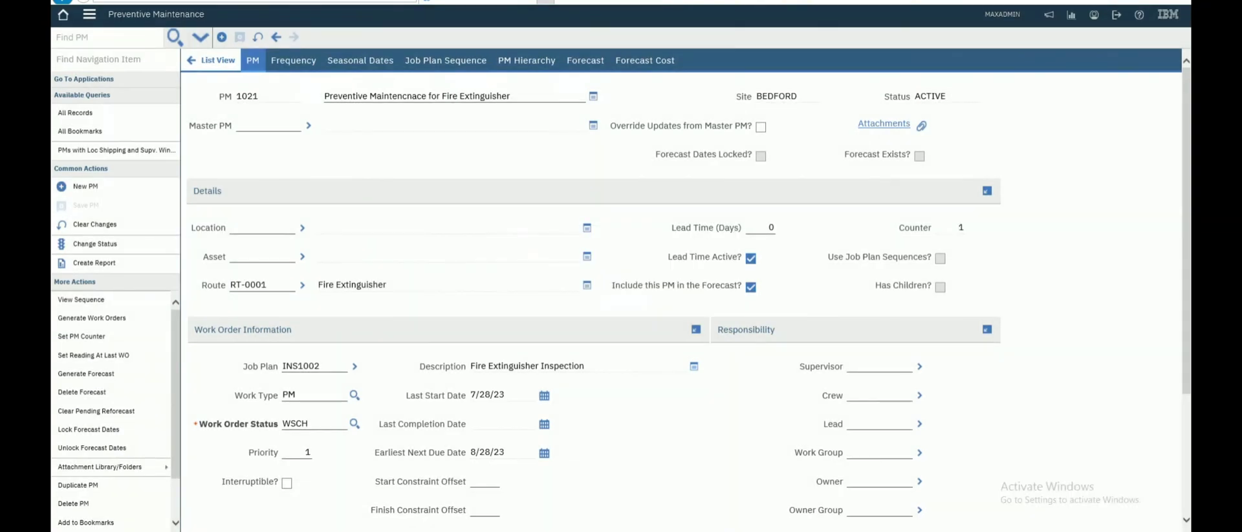
- Copy the PM number, switch to Work Order Tracking and find the work order whose PM is 1021
click(248, 285)
click(247, 97)
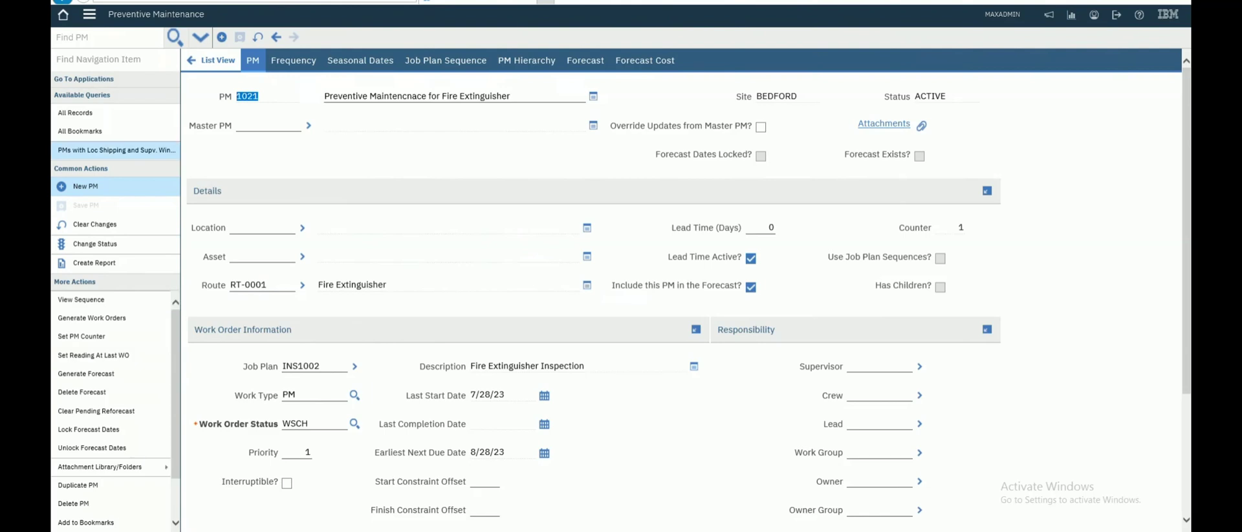
click(89, 14)
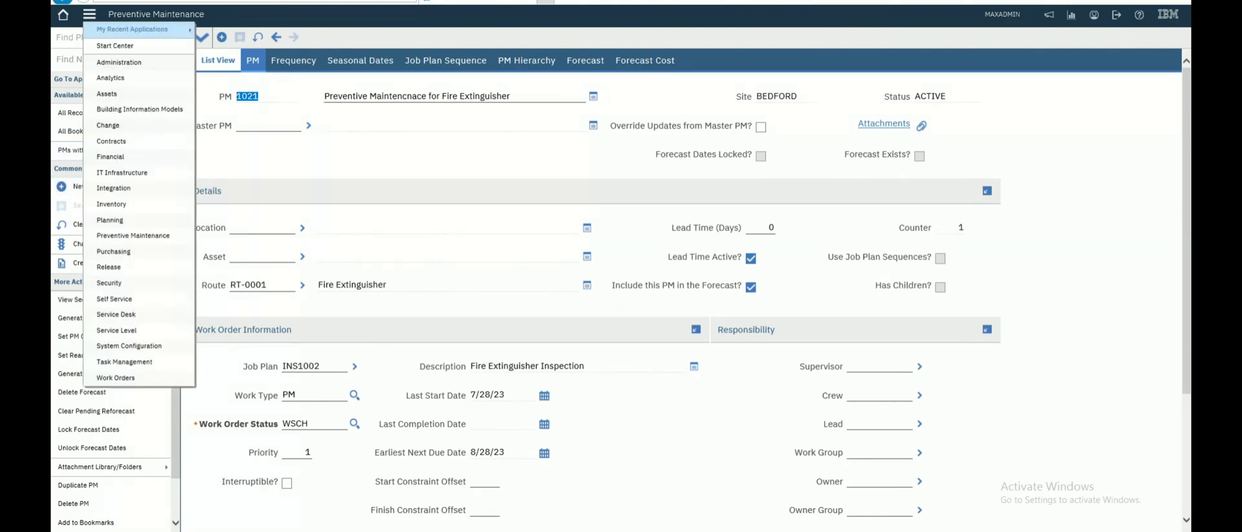
mouse_move(129, 377)
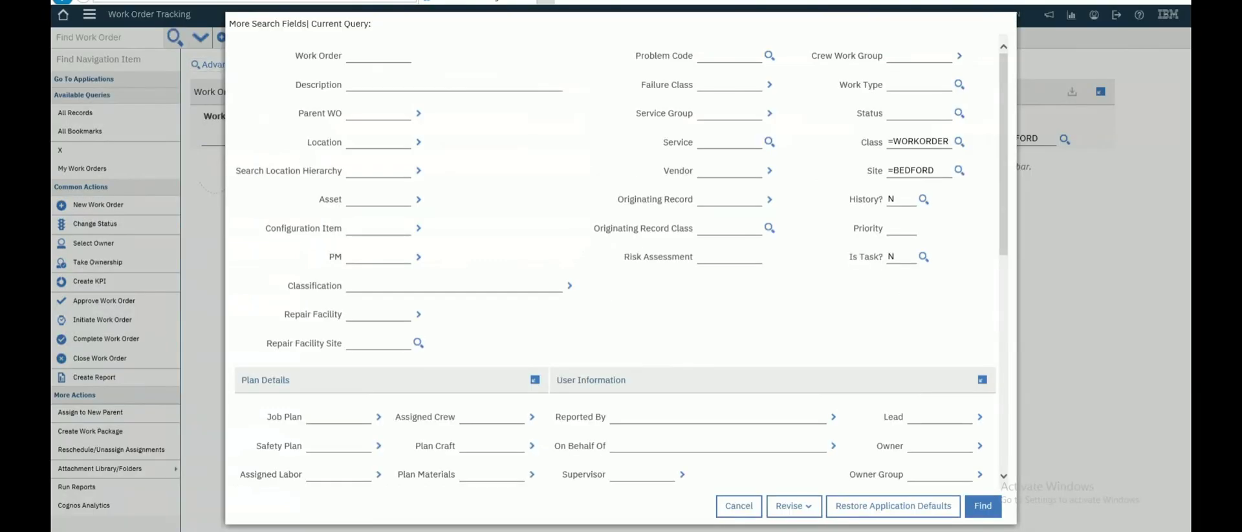
text(1021)
click(983, 506)
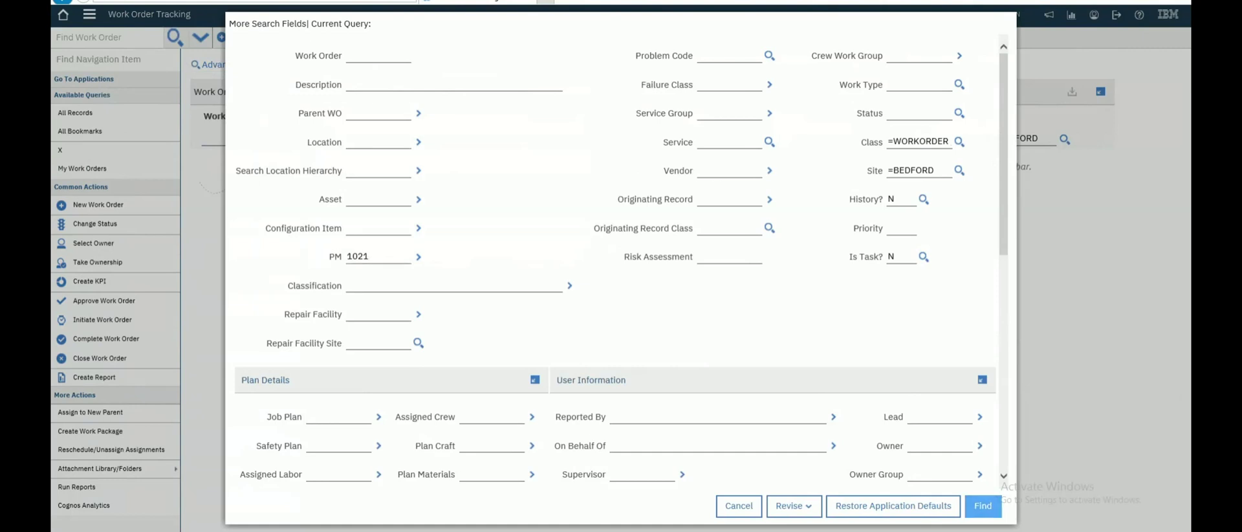
click(982, 505)
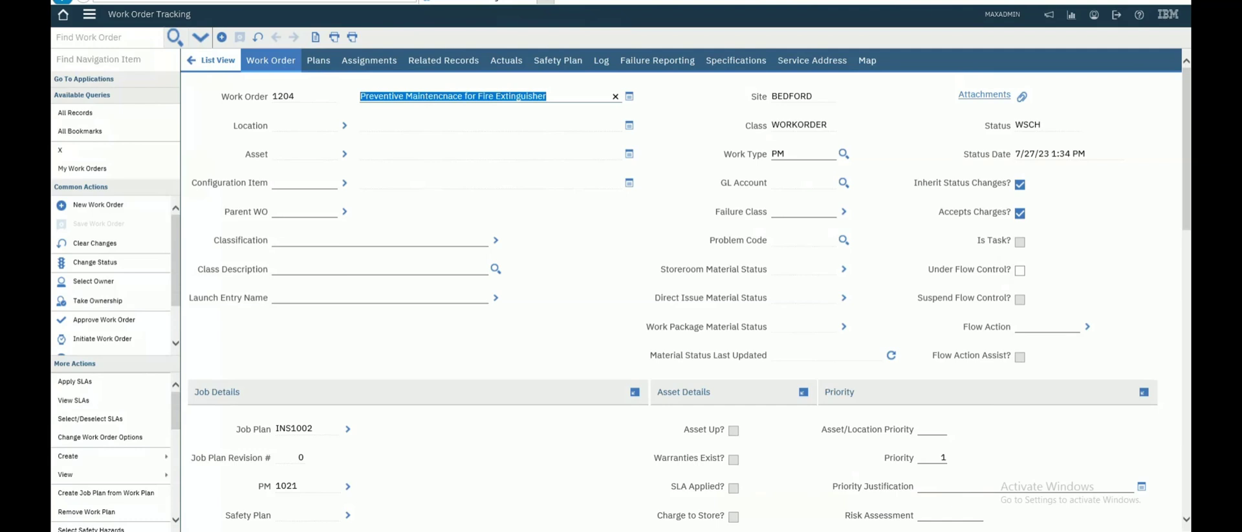
- Examine the work order's job details, listed assets, scheduling dates and responsibility fields, and open its planned tasks and labor
scroll(689, 296, down, 10)
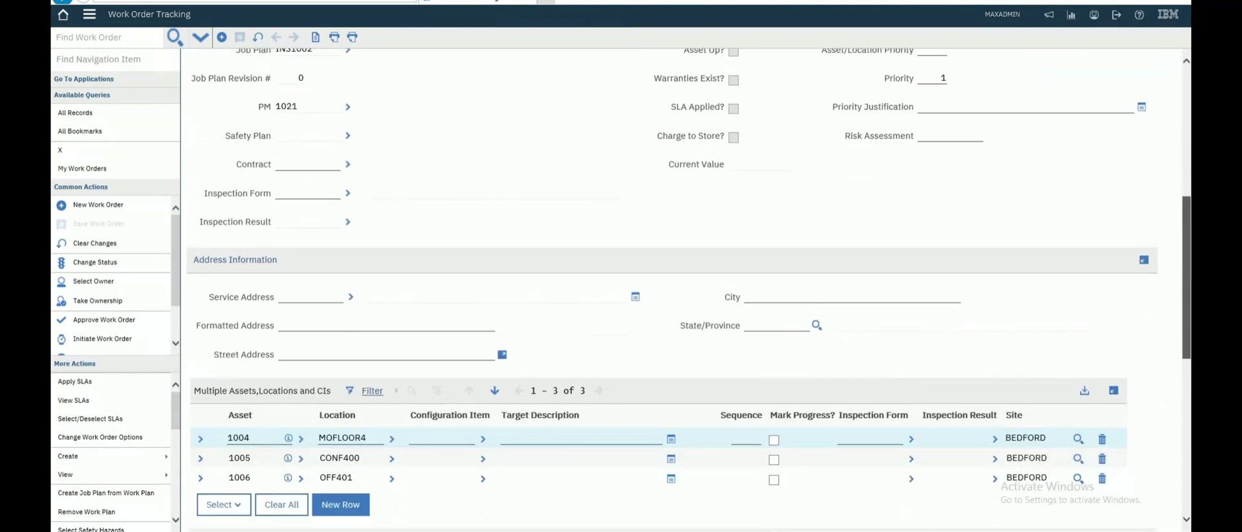
drag(1187, 313, 1186, 310)
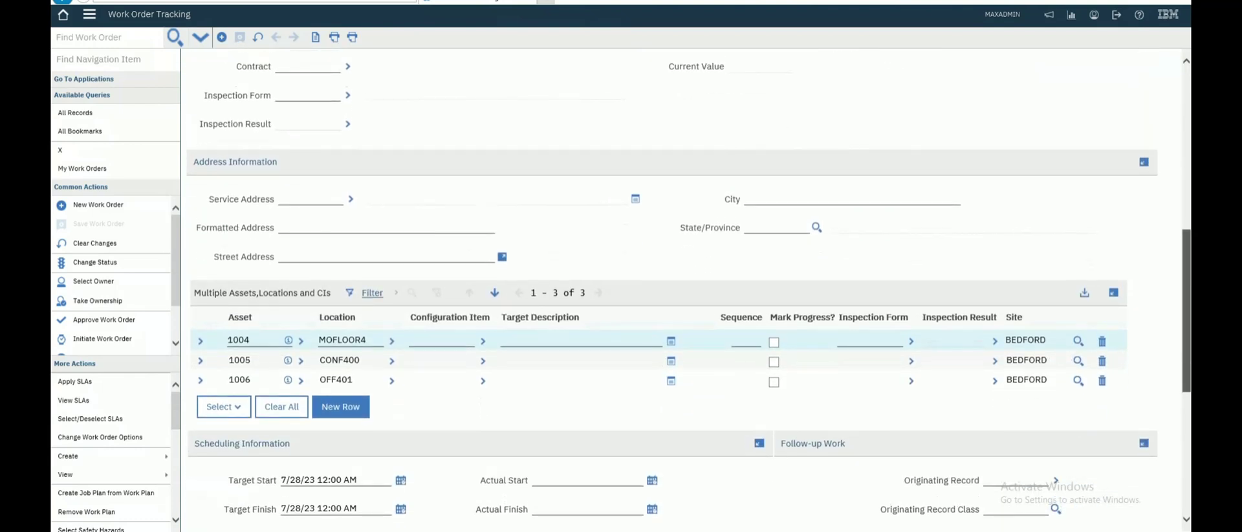
scroll(689, 295, down, 2)
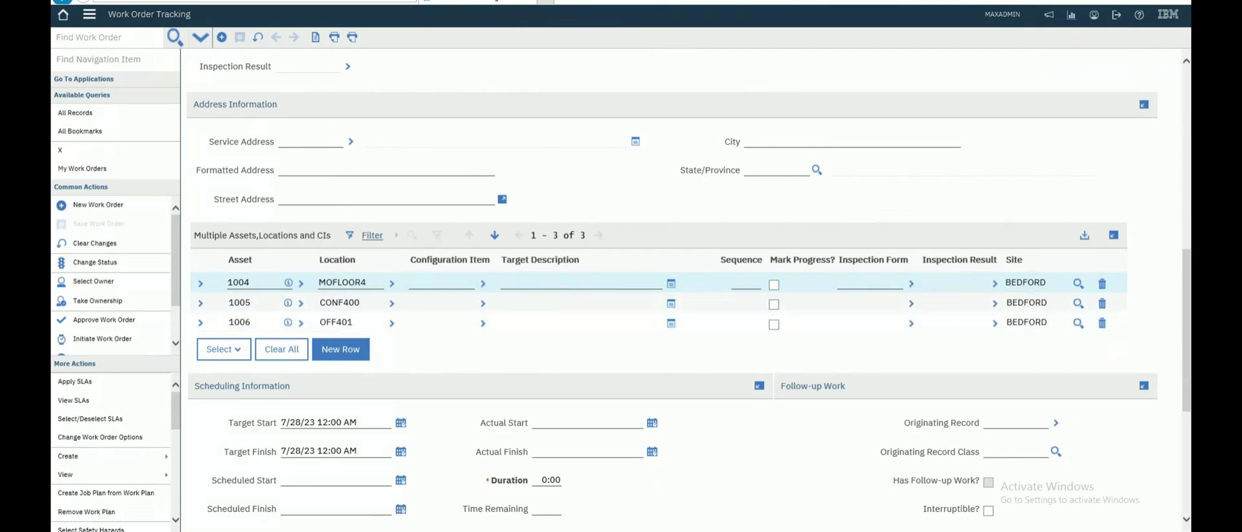
click(324, 422)
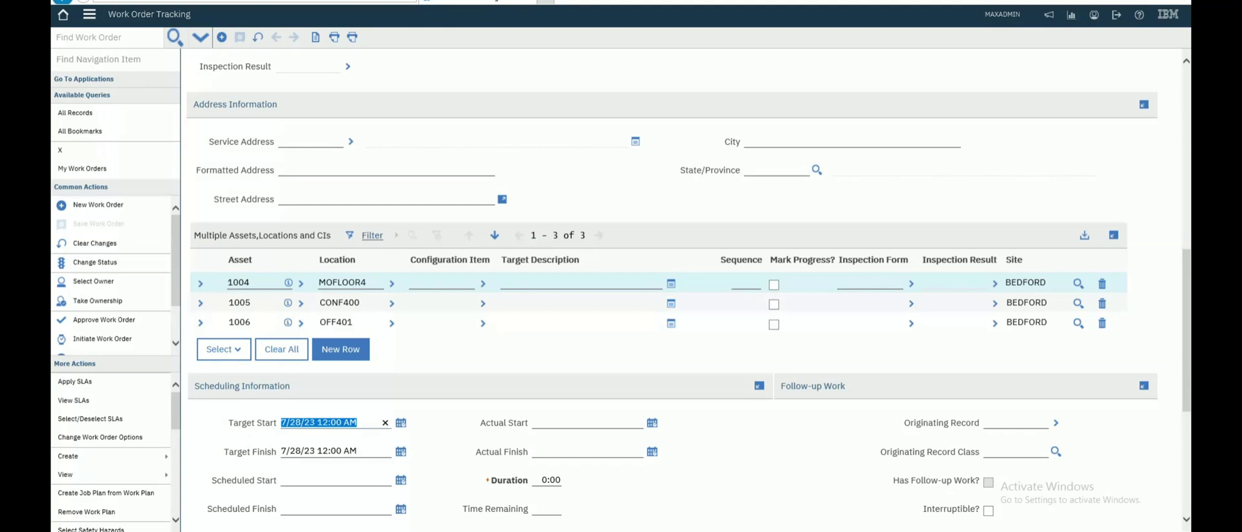
click(323, 451)
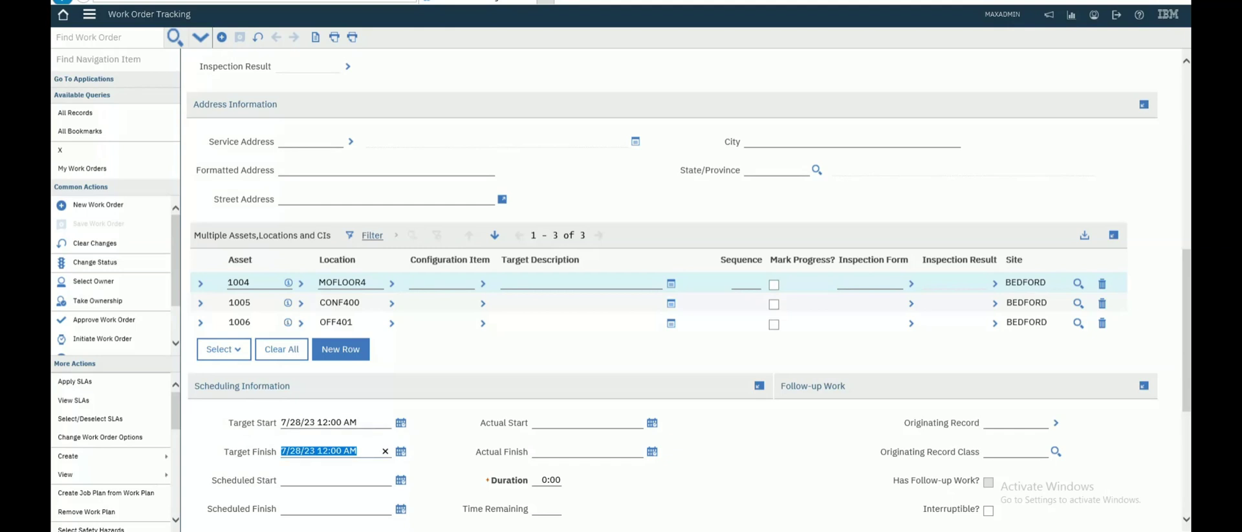
scroll(685, 292, down, 4)
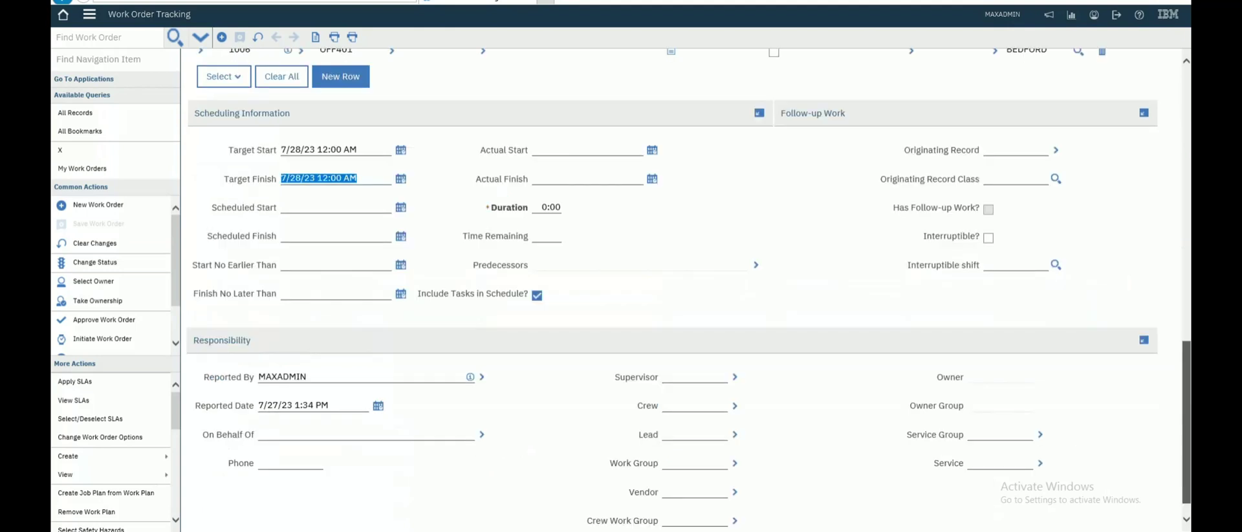
scroll(685, 292, up, 10)
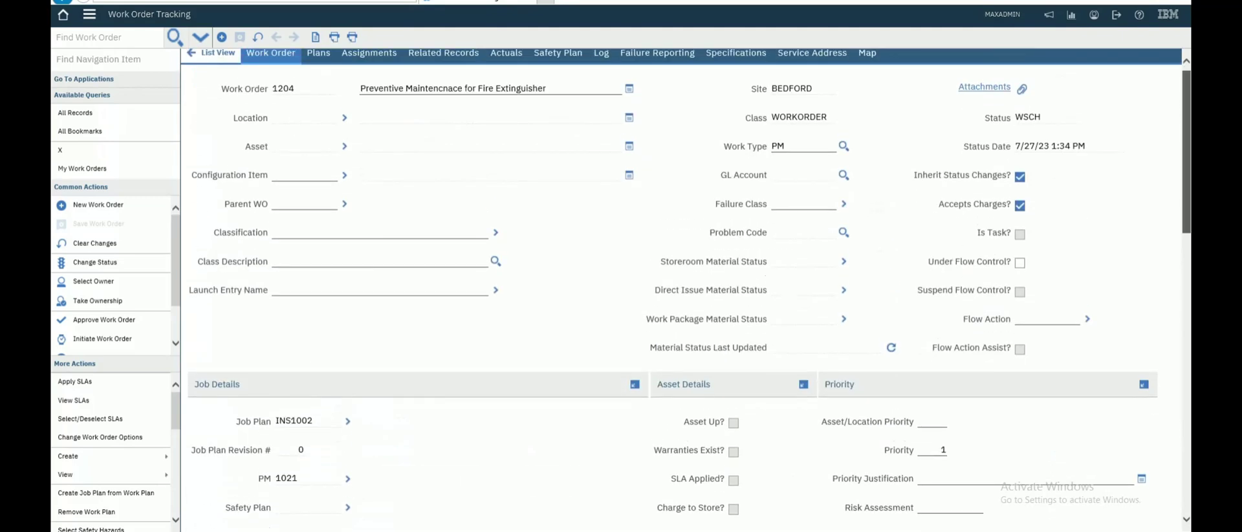
scroll(686, 291, down, 3)
scroll(686, 291, down, 10)
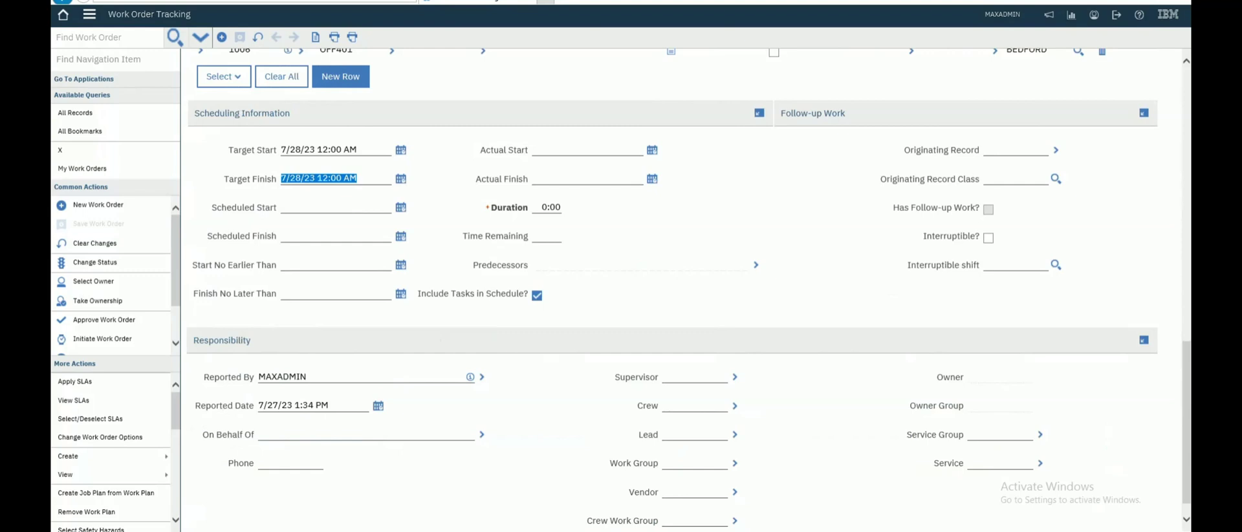
click(335, 207)
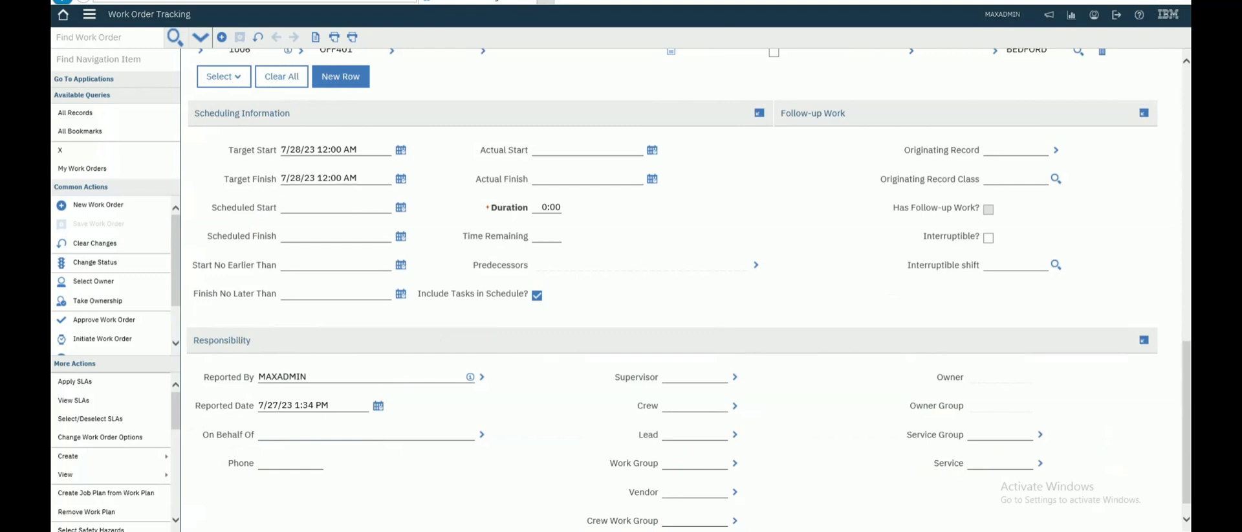
scroll(689, 291, up, 4)
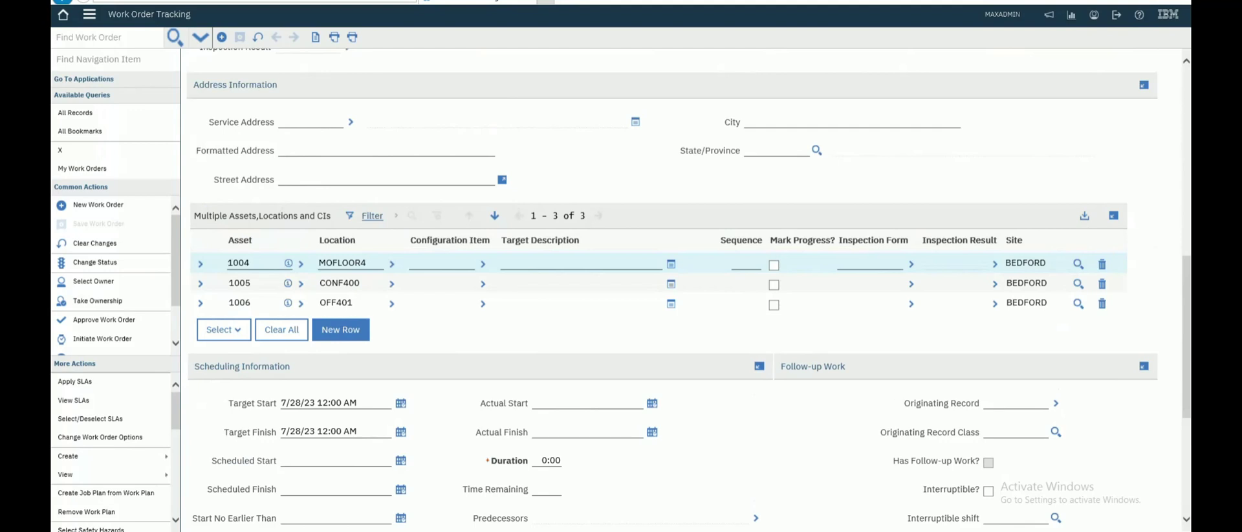
scroll(686, 291, up, 8)
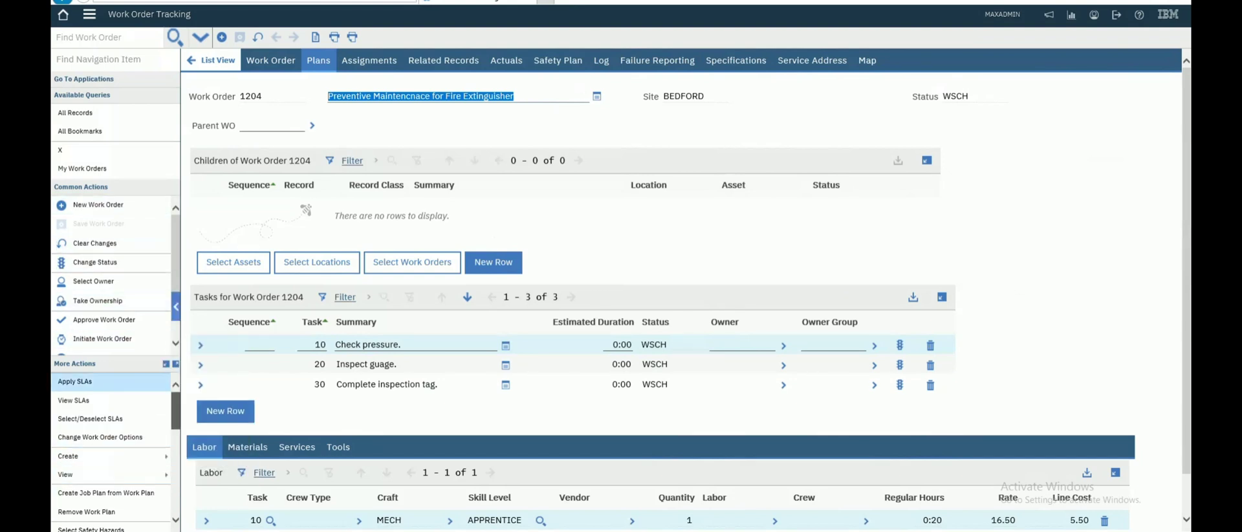
- Run the Work Order Details report for the work order with the Immediate schedule
scroll(110, 446, down, 5)
scroll(110, 446, up, 3)
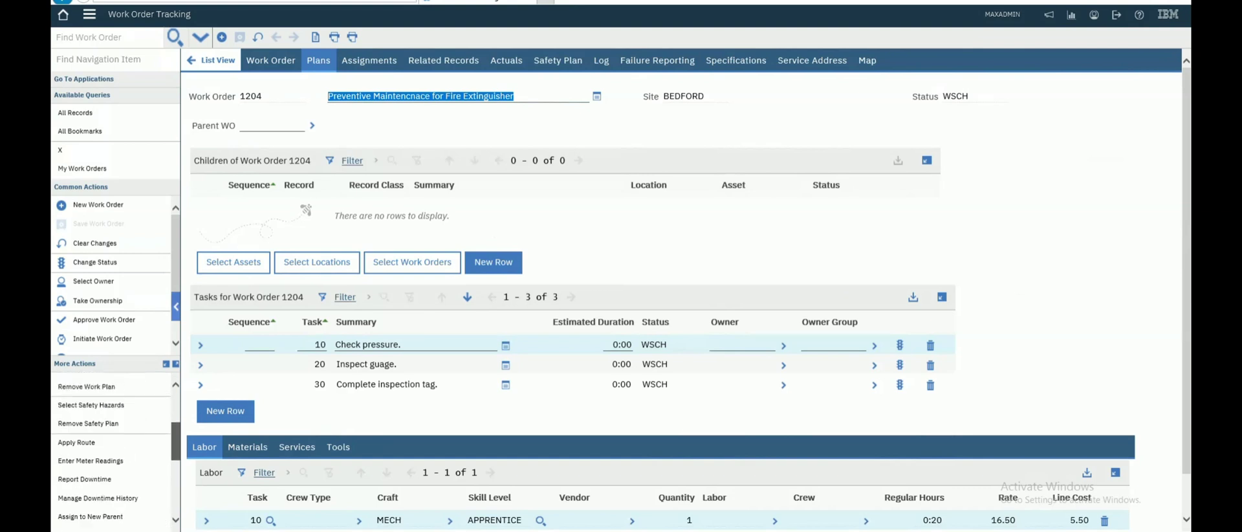
scroll(110, 446, up, 3)
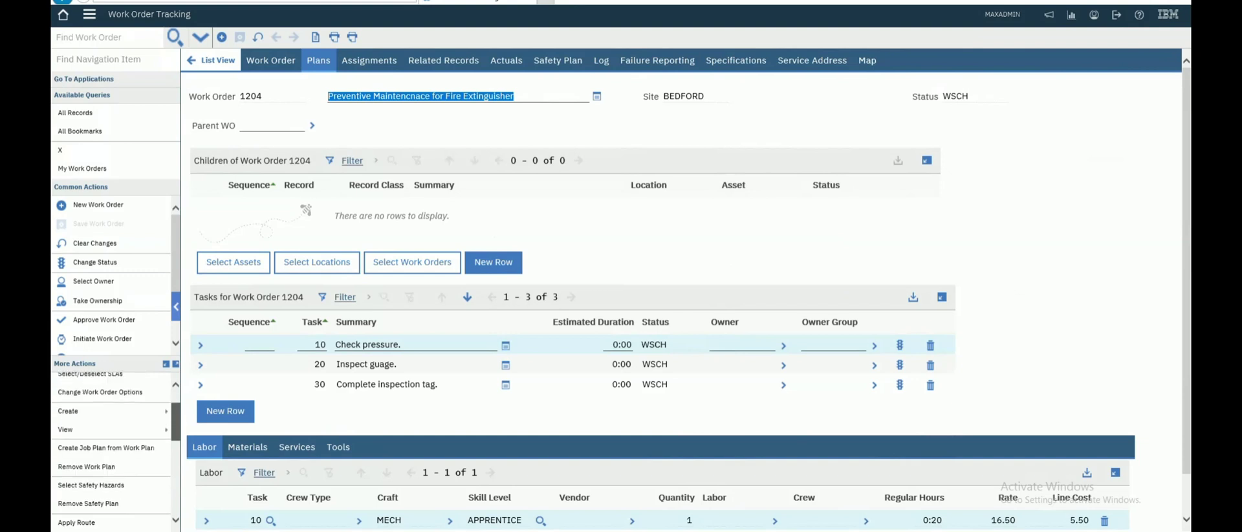
scroll(110, 447, up, 1)
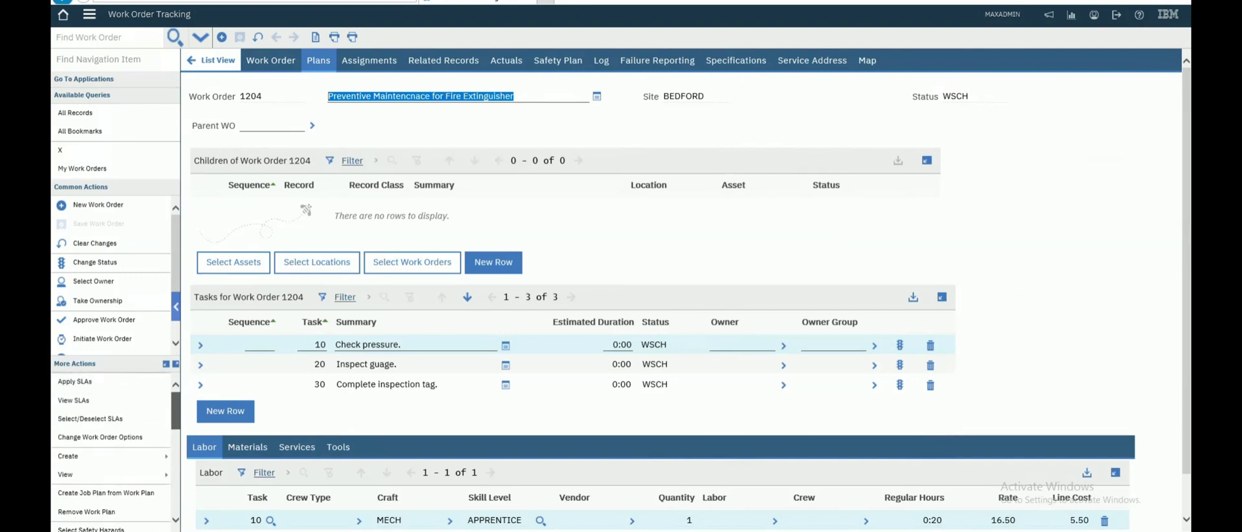
scroll(110, 446, down, 5)
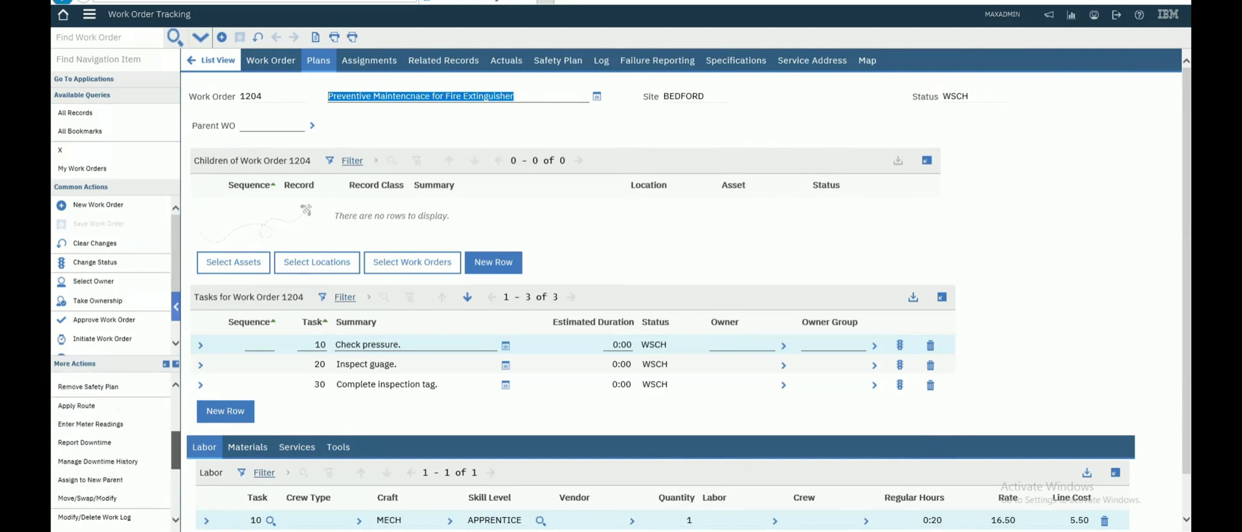
scroll(110, 447, down, 3)
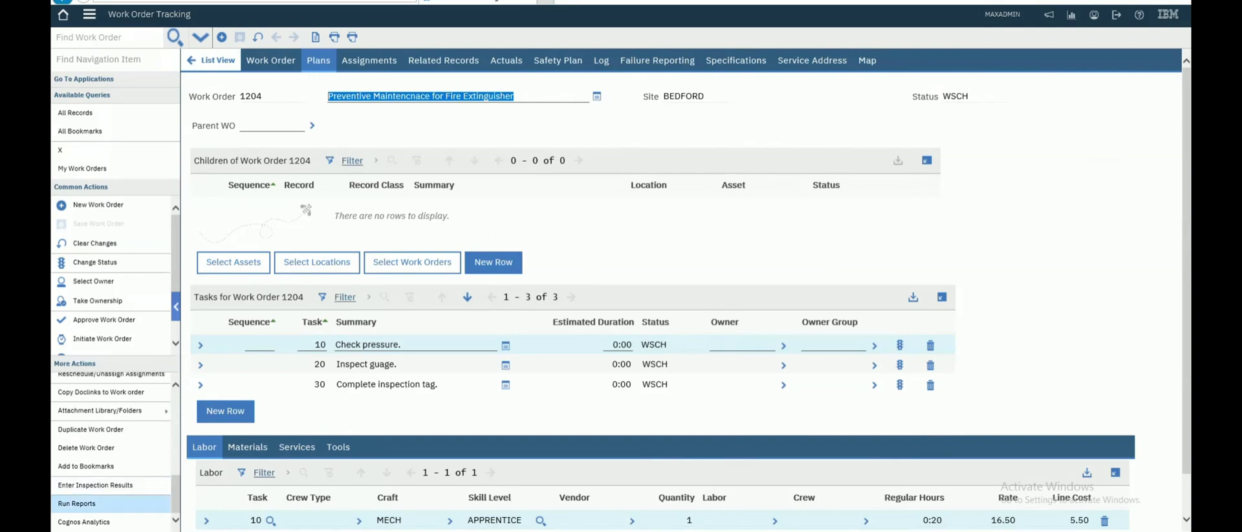
click(76, 503)
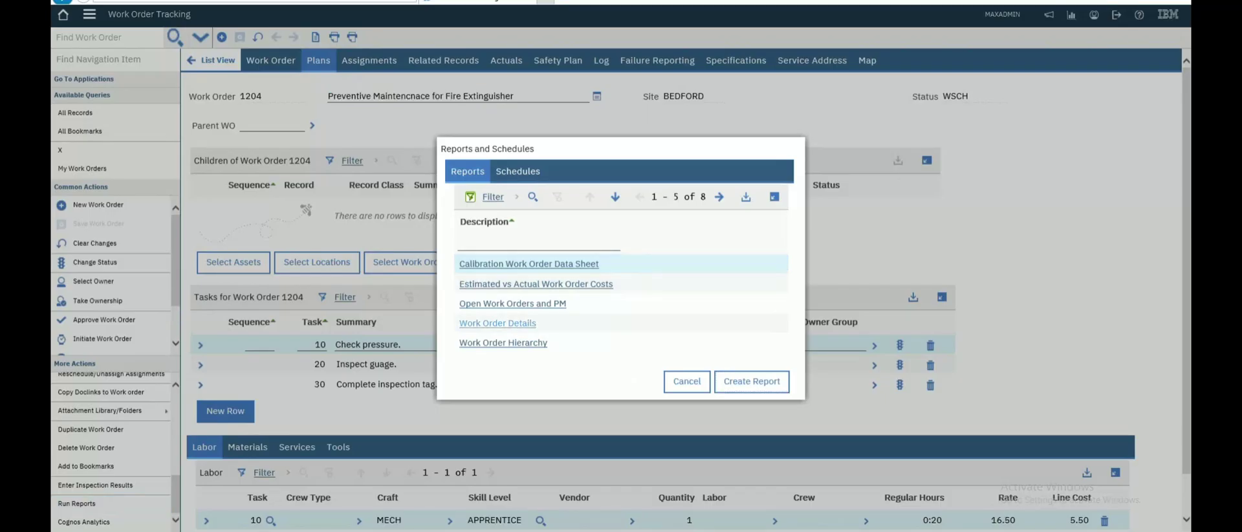
click(498, 323)
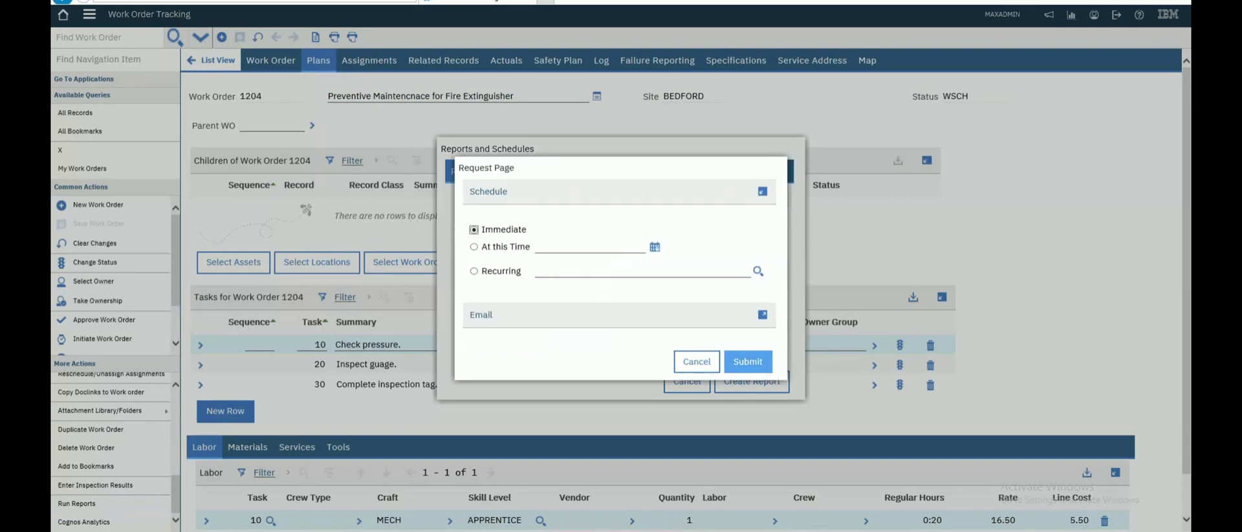
click(747, 361)
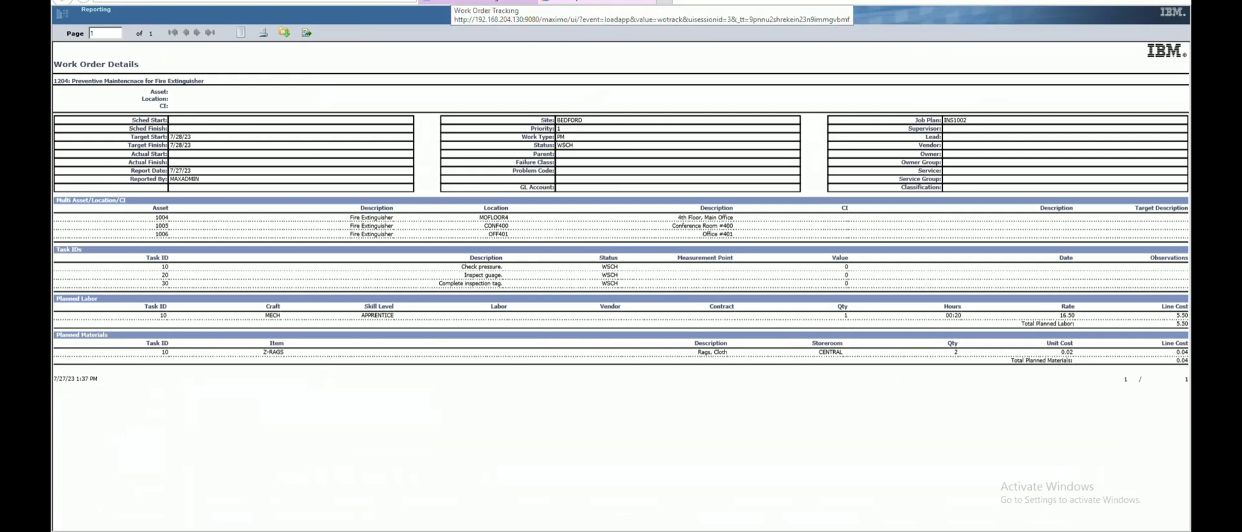
- Return from the report to the work order, cancelling the ad hoc report and closing the list of reports
click(452, 2)
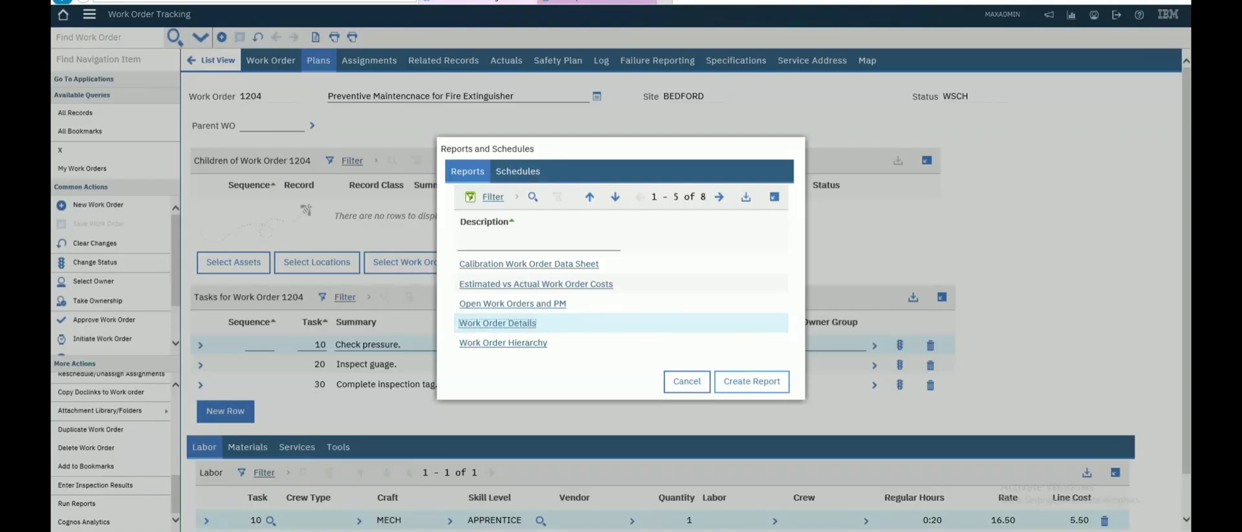
click(687, 381)
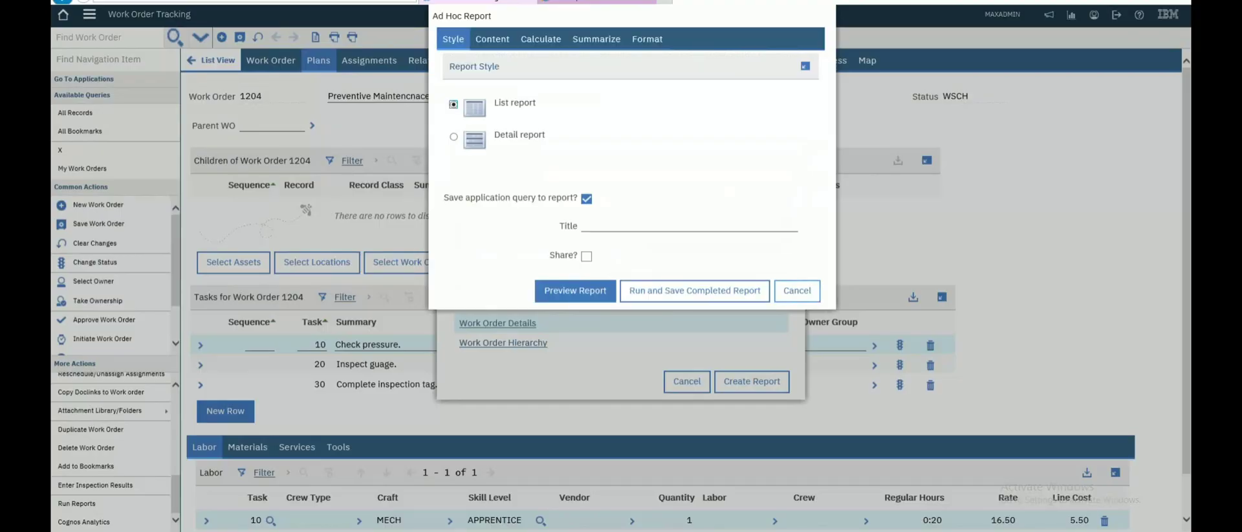
click(796, 290)
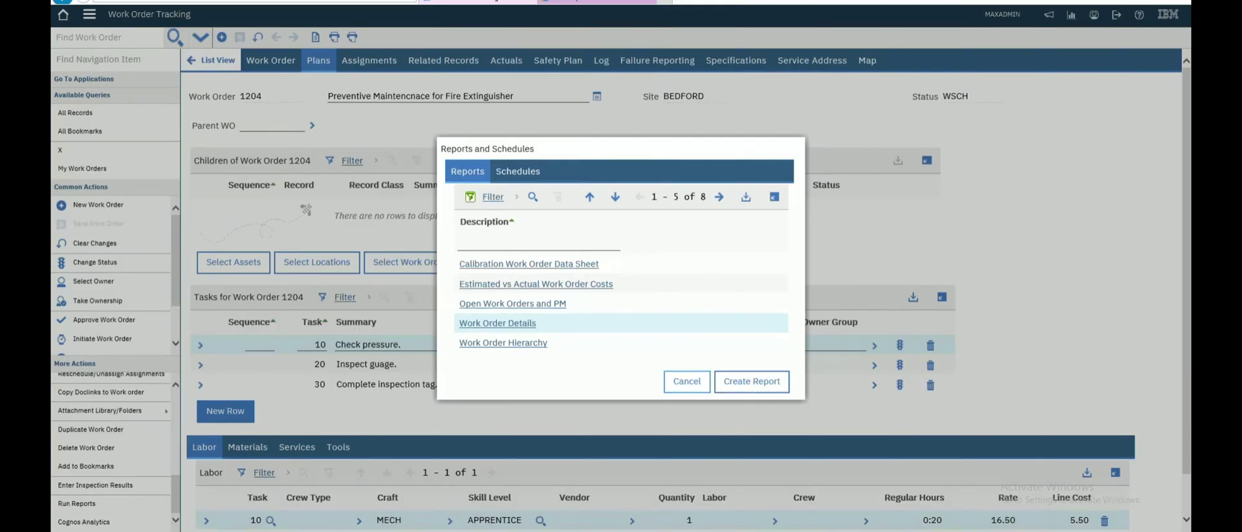
click(687, 381)
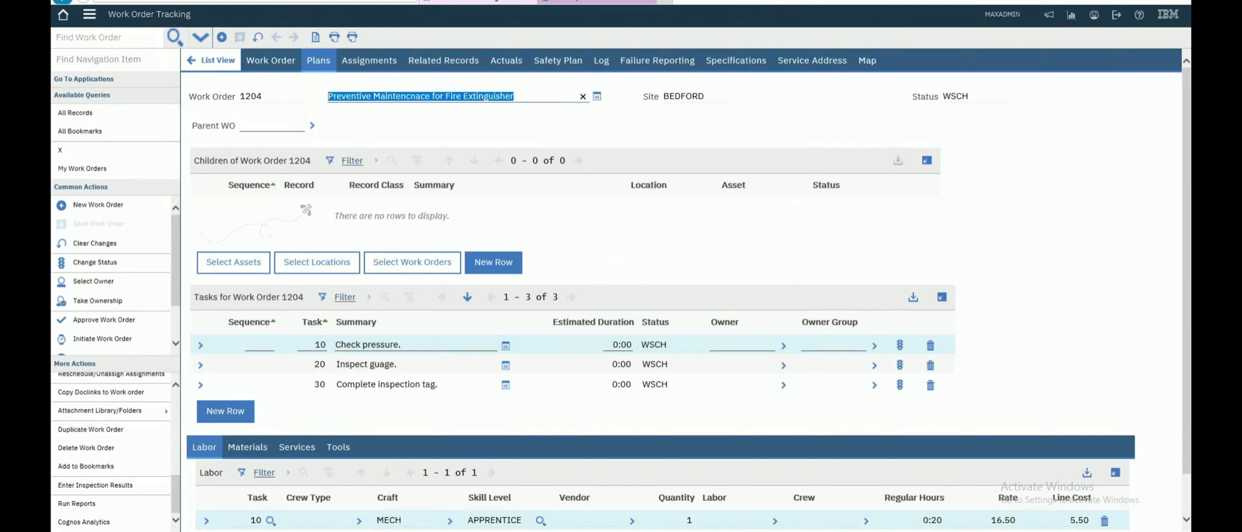